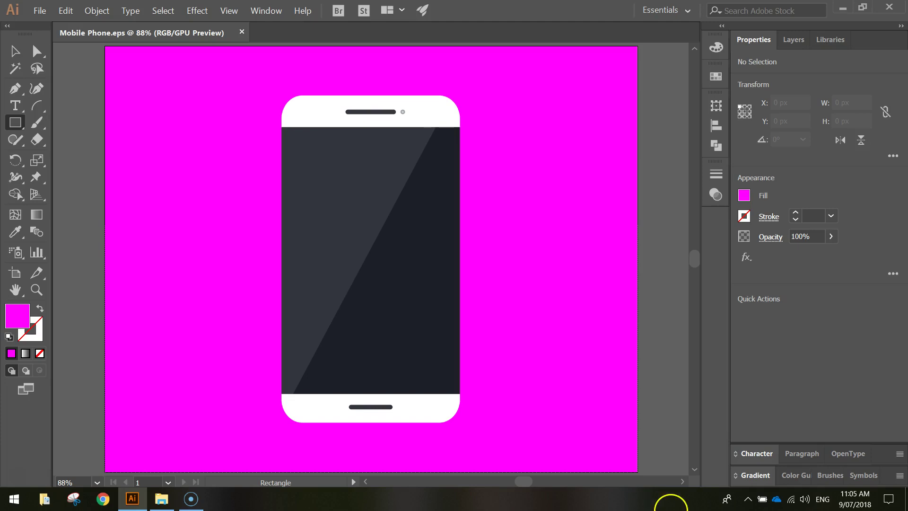
Create a new blank document from the 1280 × 1024 px Web preset.
left_click(34, 10)
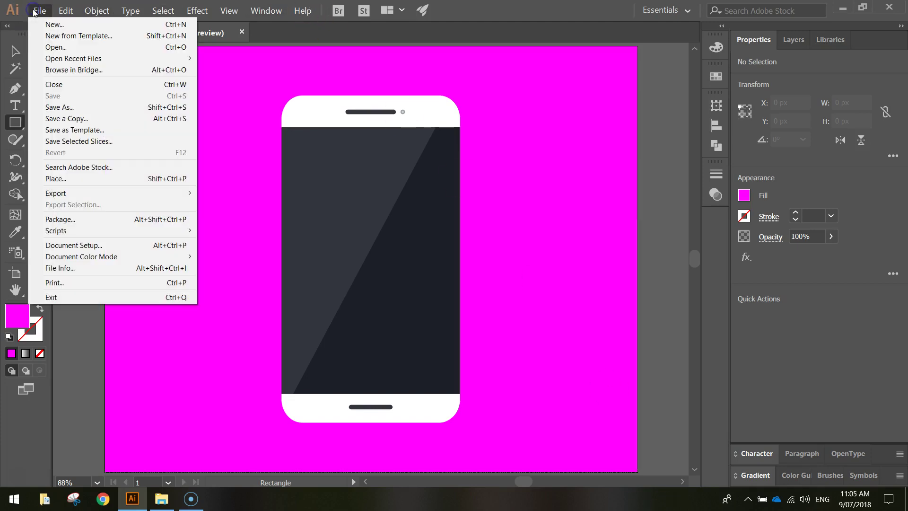
left_click(42, 29)
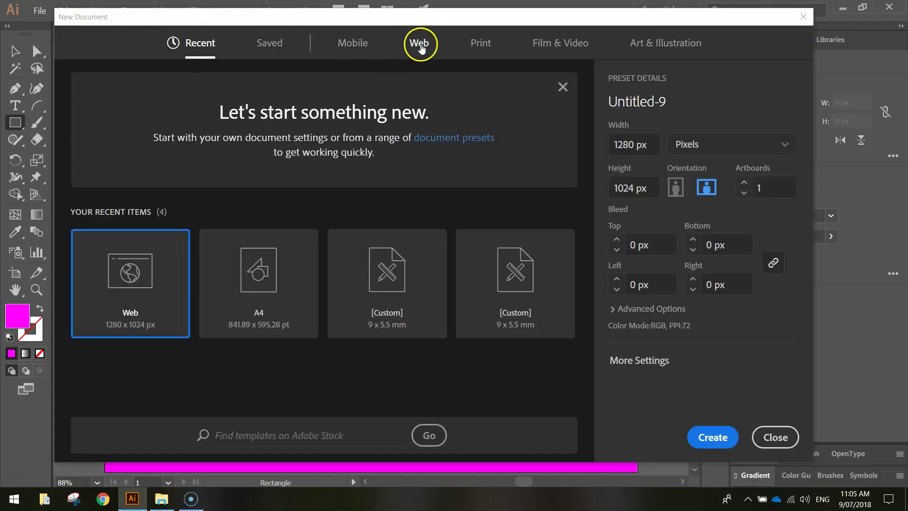
left_click(419, 43)
left_click(401, 133)
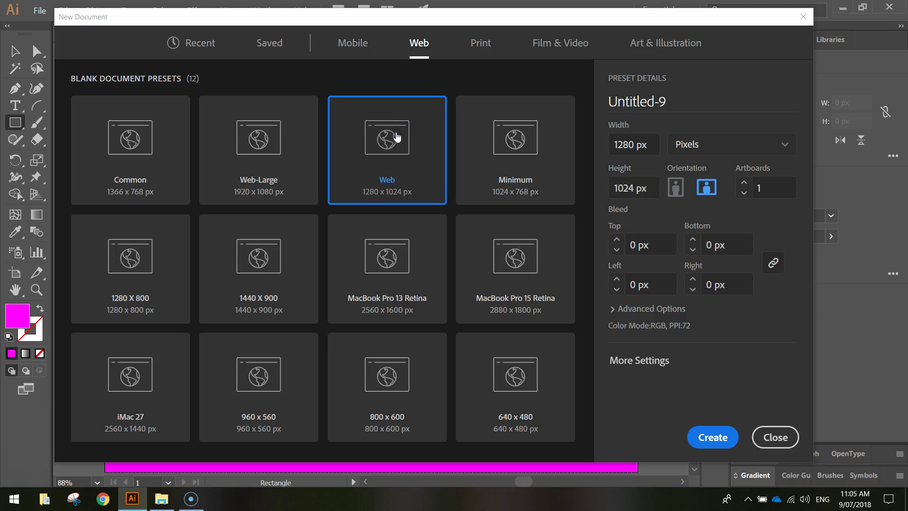
left_click(618, 143)
left_click(619, 185)
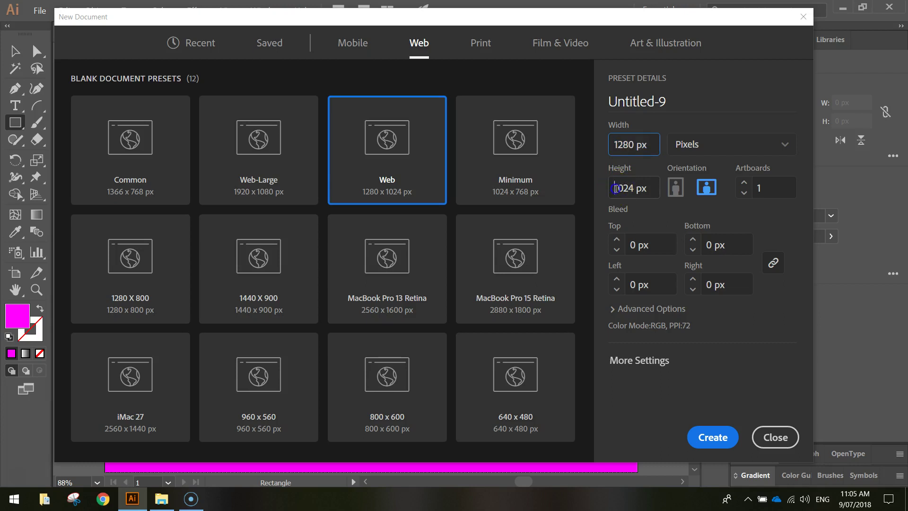
left_click(654, 189)
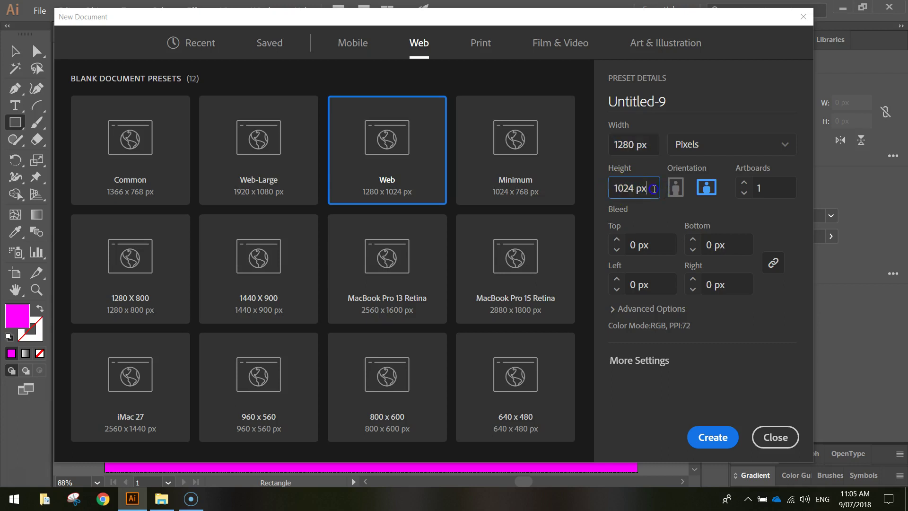
left_click(708, 427)
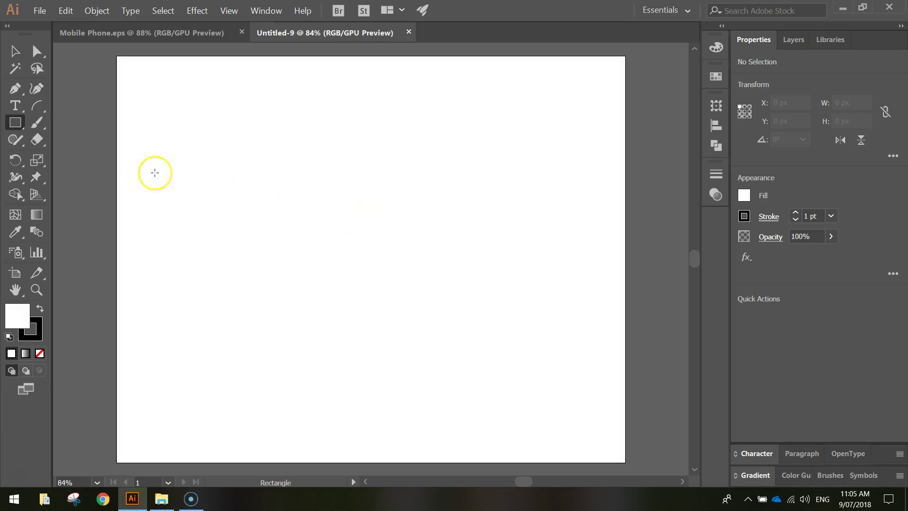
Choose the Rectangle Tool and set its fill colour to magenta.
left_click(15, 123)
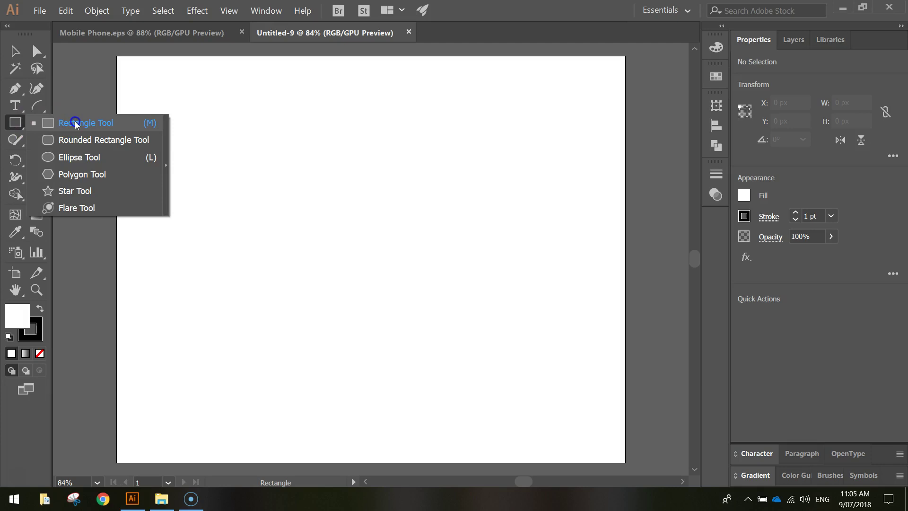
left_click(75, 122)
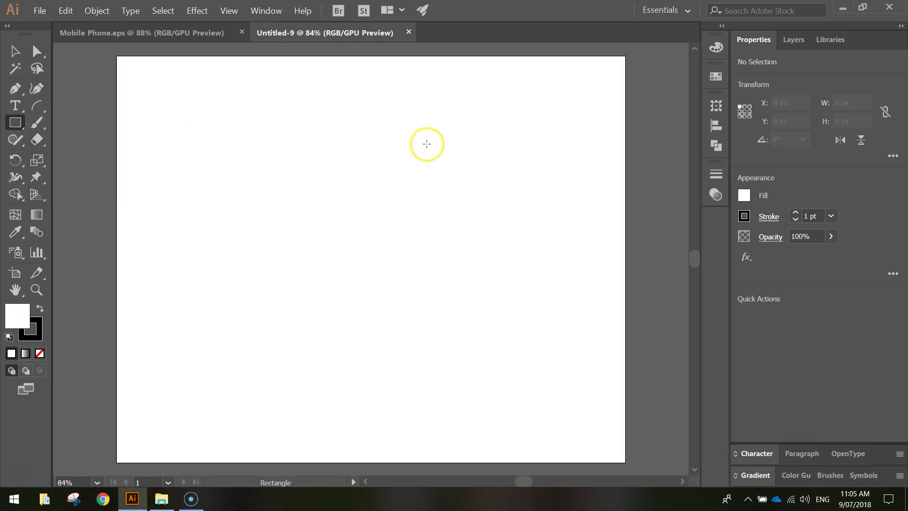
left_click(743, 195)
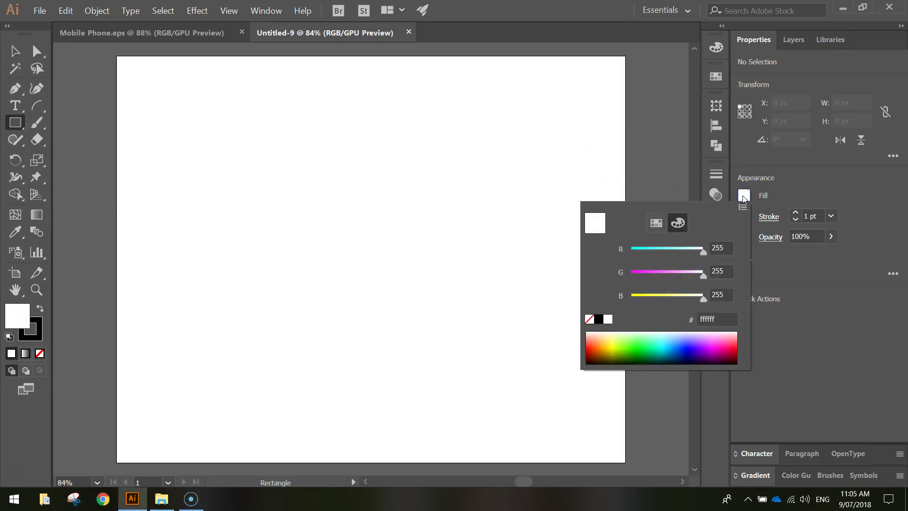
left_click(662, 222)
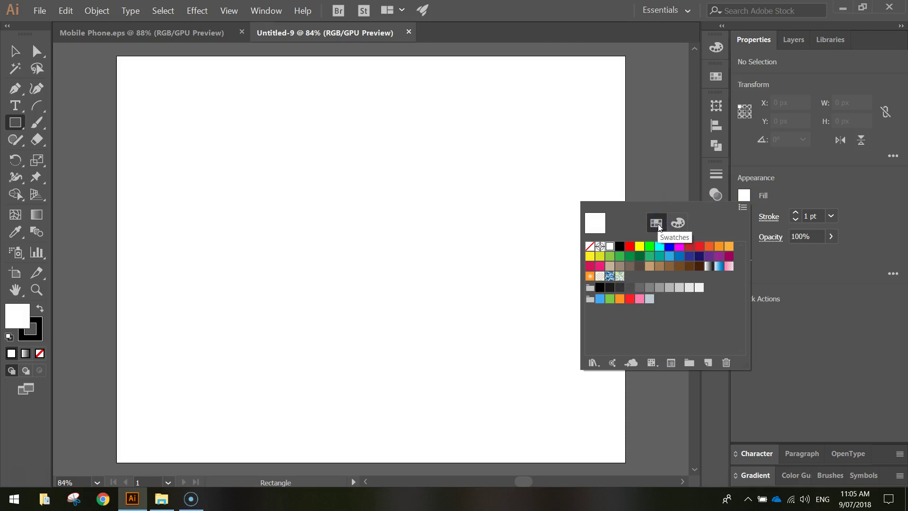
left_click(679, 246)
left_click(677, 223)
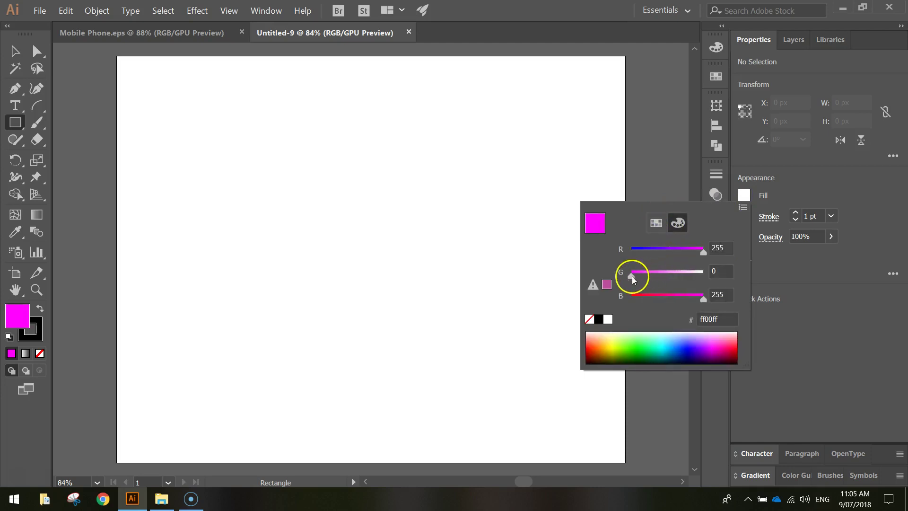
mouse_move(632, 276)
left_mouse_down()
mouse_move(646, 279)
mouse_move(619, 279)
left_mouse_up()
left_click(807, 198)
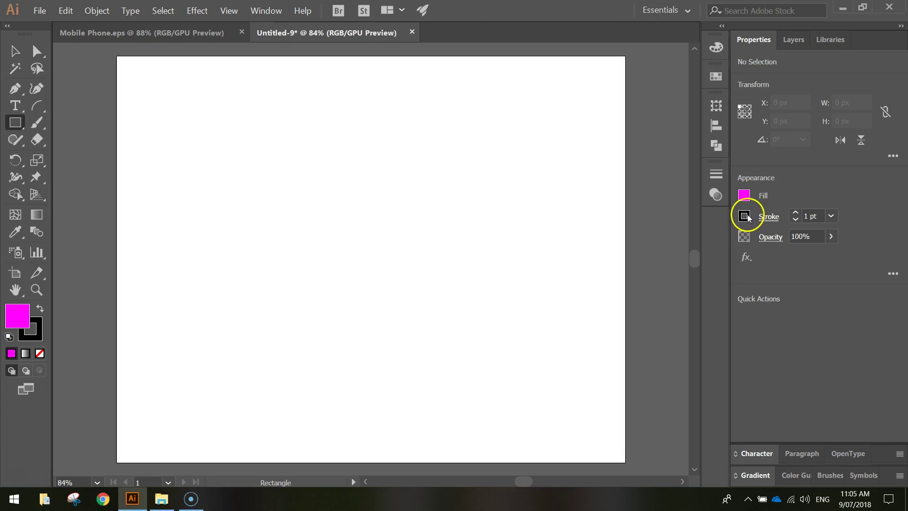
Set the stroke to None and draw a rectangle covering the whole artboard.
left_click(747, 218)
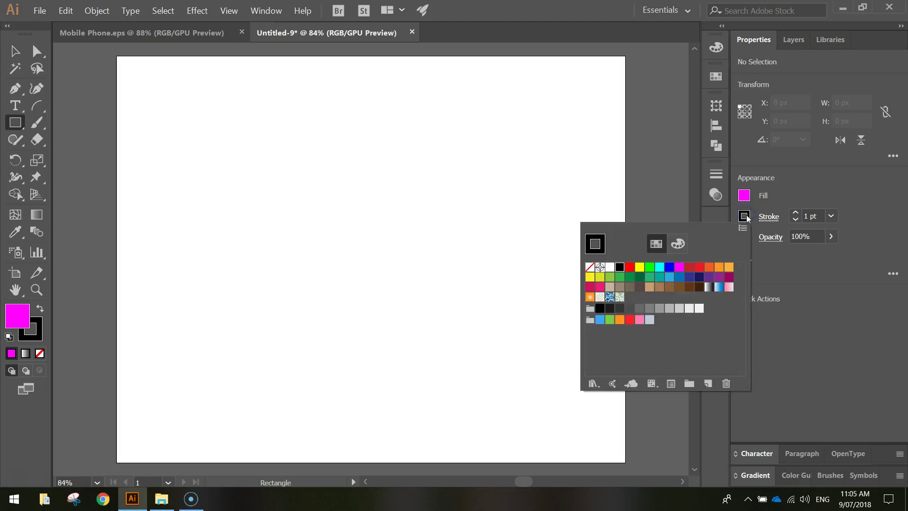
left_click(590, 267)
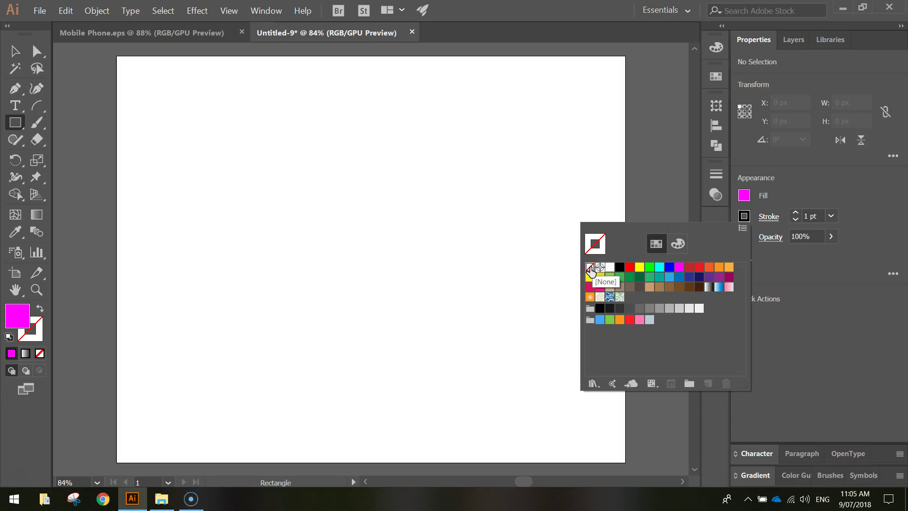
left_click(677, 242)
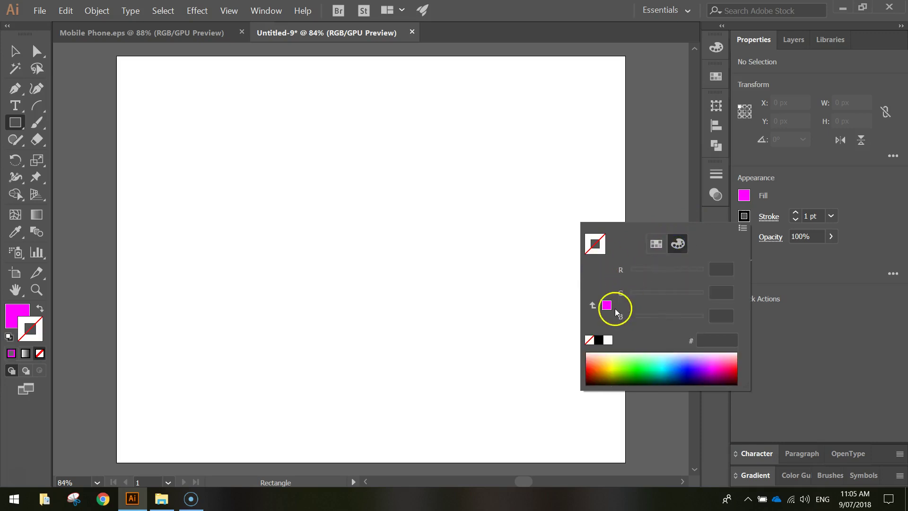
left_click(593, 341)
left_click(832, 208)
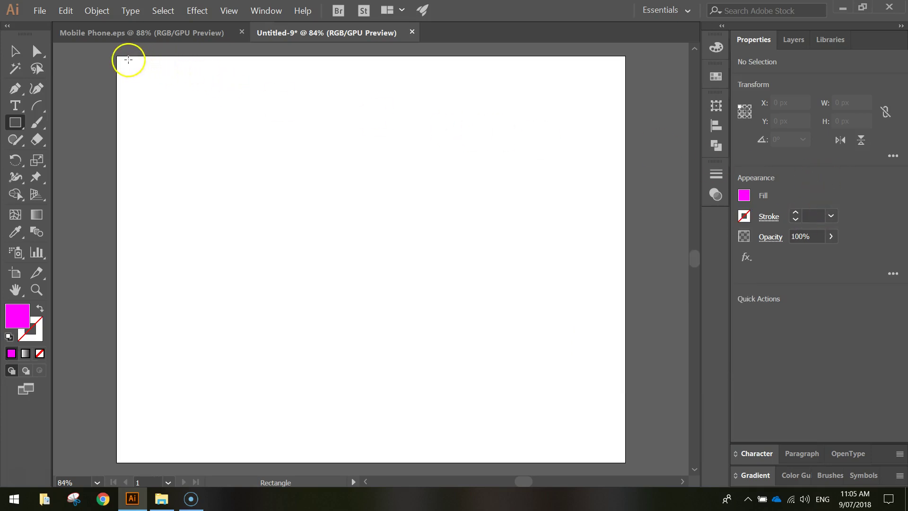
left_click_drag(118, 57, 625, 462)
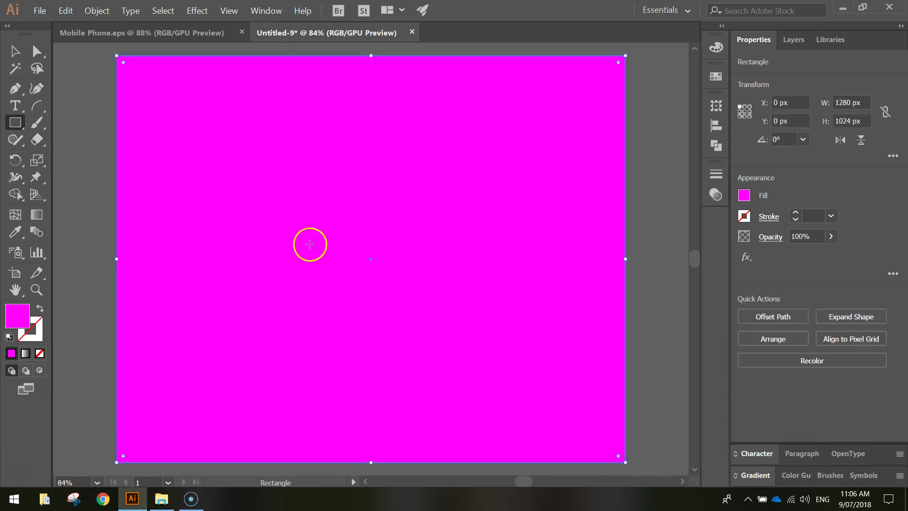
left_click(14, 50)
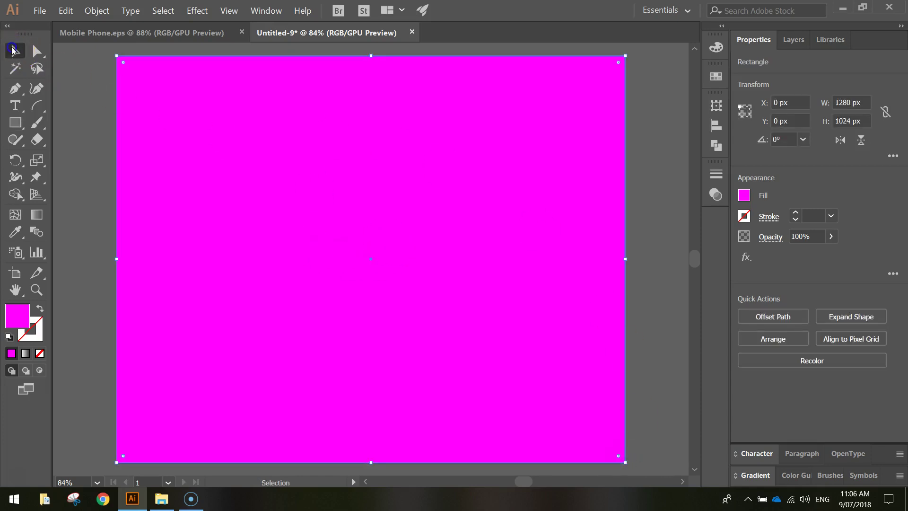
Lock the magenta <Rectangle> object inside Layer 1 in the Layers panel.
left_click(66, 57)
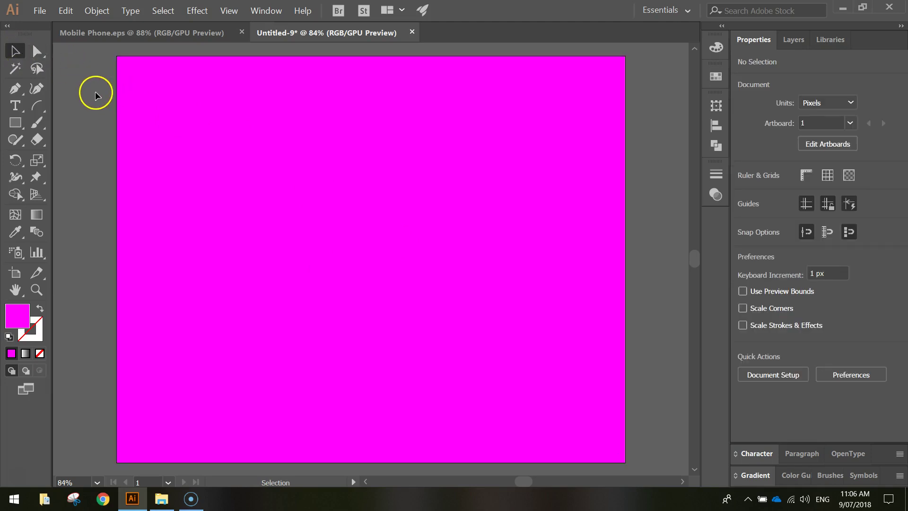
left_click(794, 38)
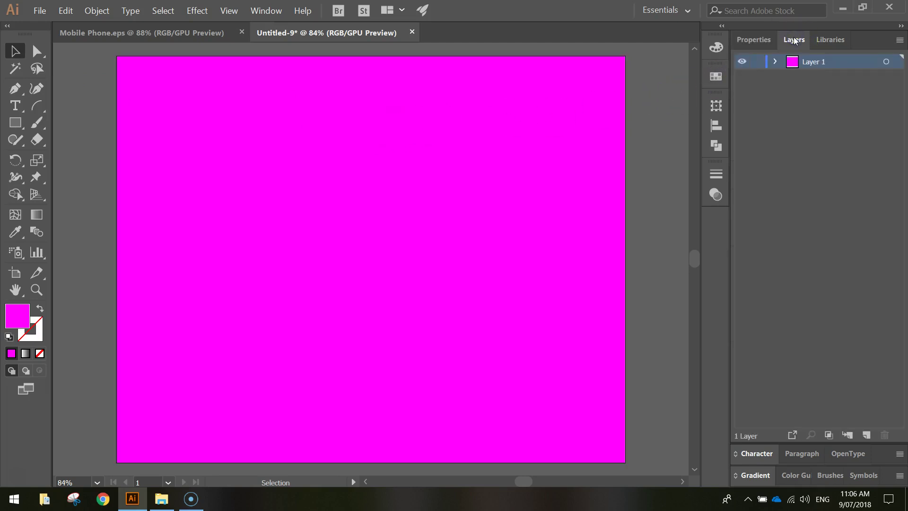
left_click(776, 62)
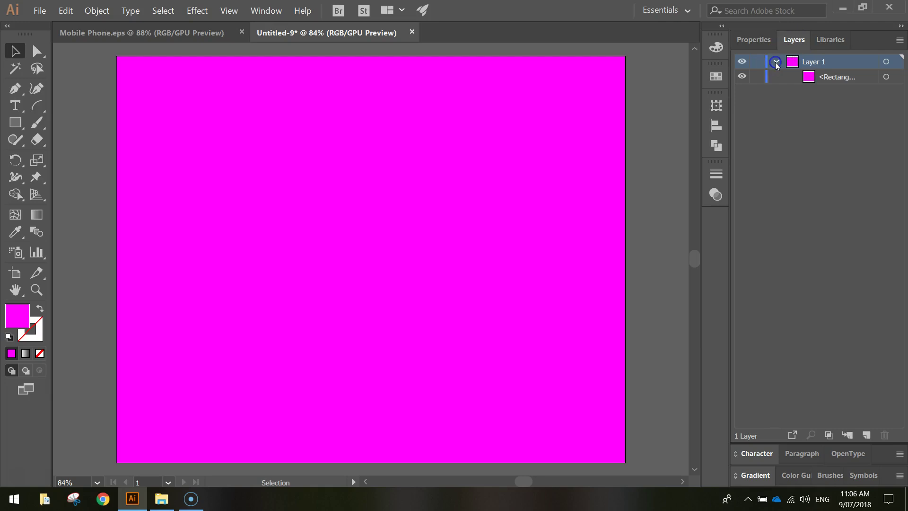
left_click(835, 77)
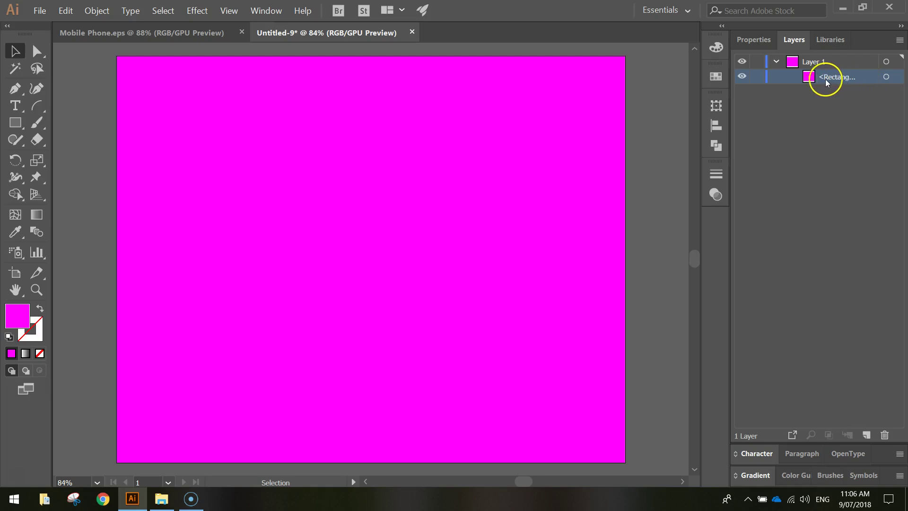
left_click(758, 77)
Draw a white-filled rounded rectangle as the phone body.
left_click_drag(16, 125, 85, 144)
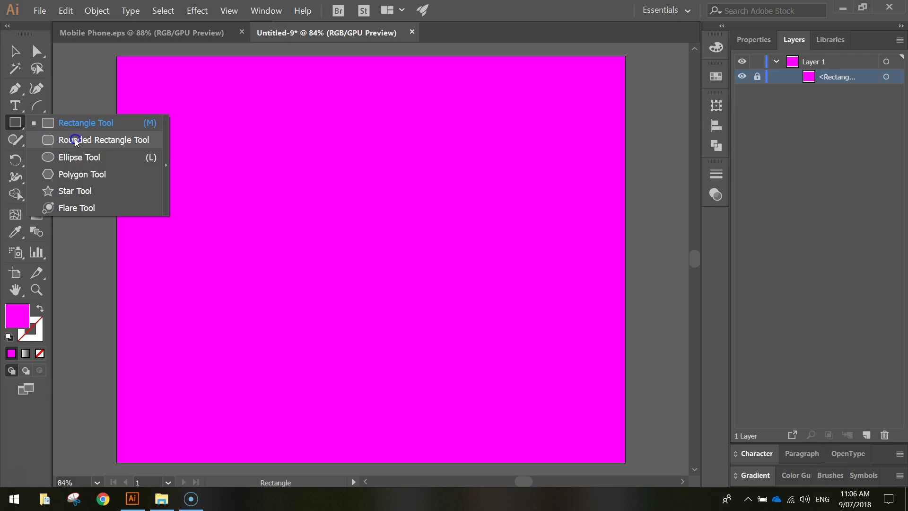
left_click_drag(75, 138, 75, 138)
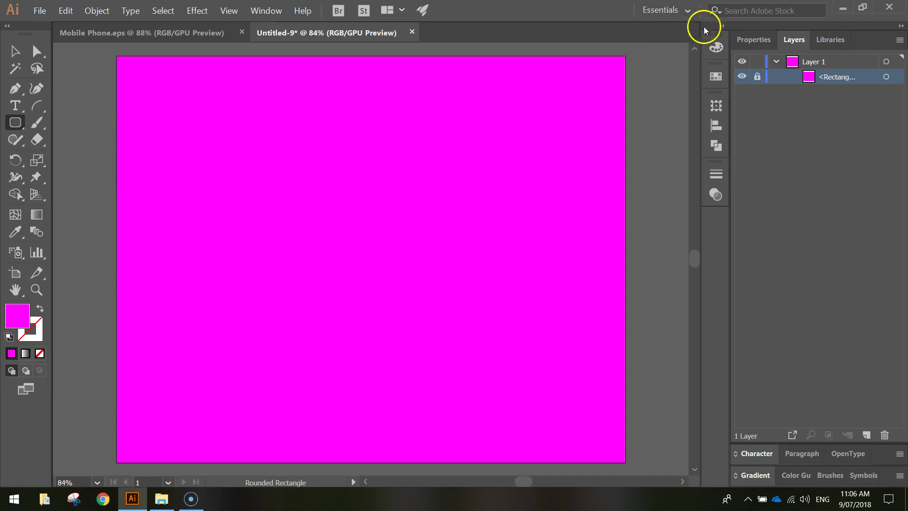
left_click(751, 40)
left_click(744, 194)
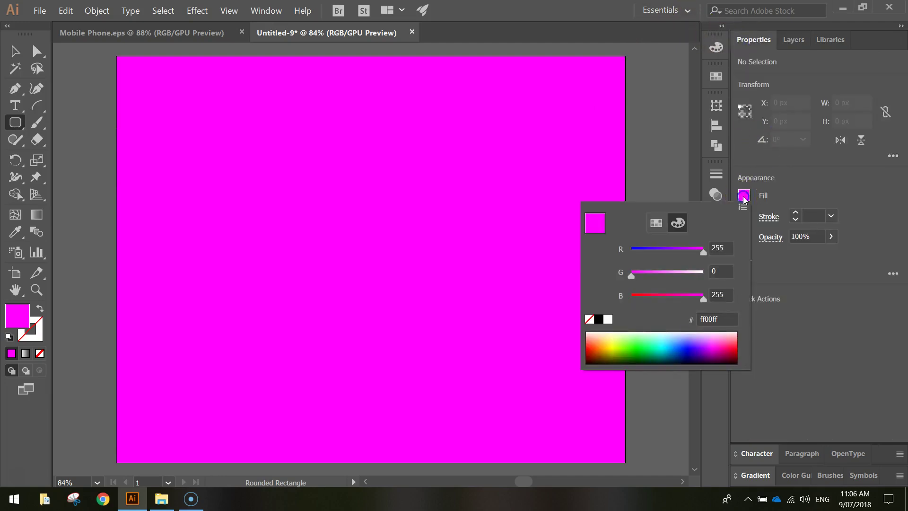
left_click(610, 320)
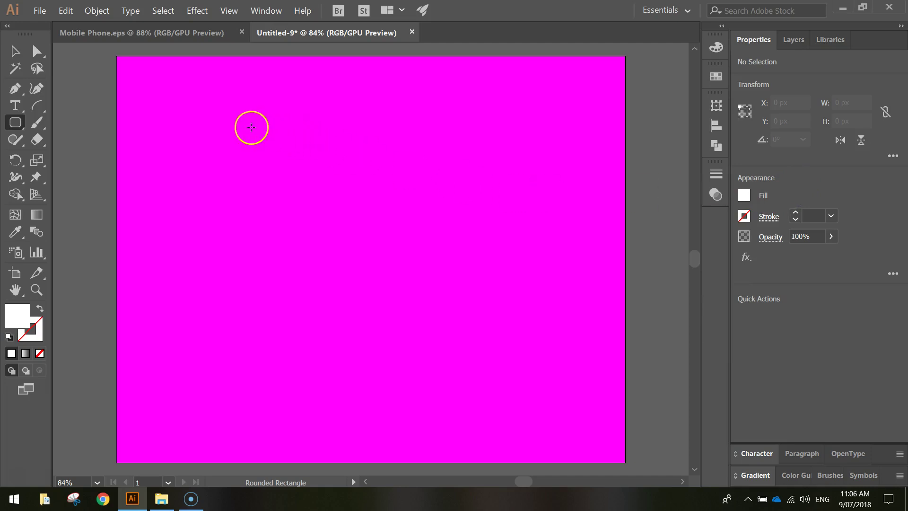
left_click_drag(223, 100, 416, 440)
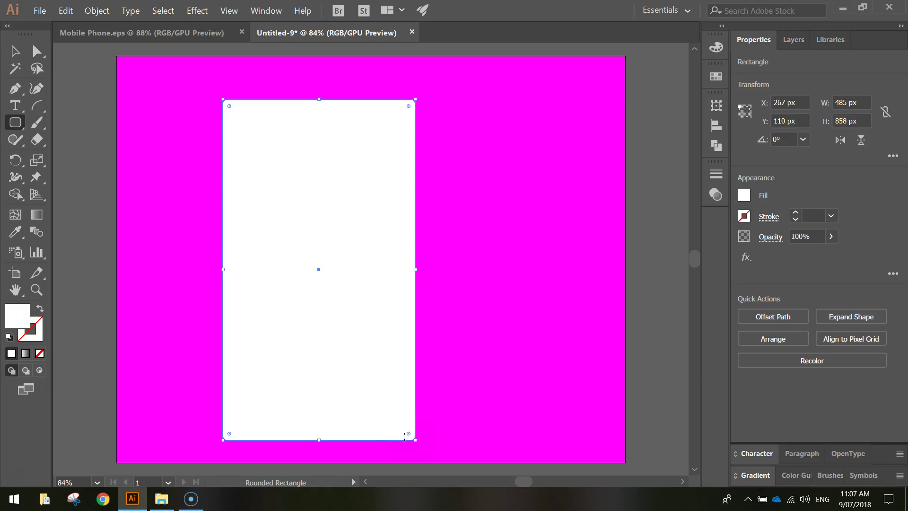
Move the phone body toward the artboard centre and round all four corners.
left_click(14, 52)
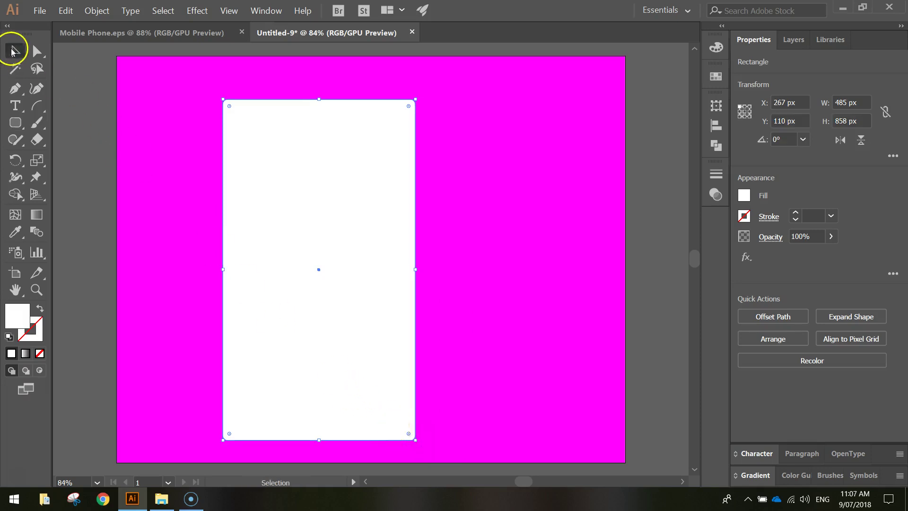
left_click_drag(340, 180, 391, 169)
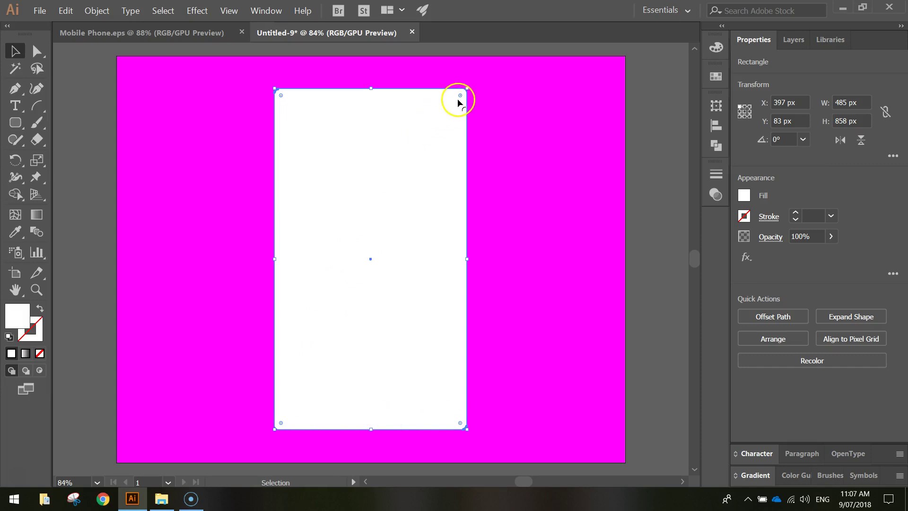
left_click_drag(460, 97, 449, 121)
left_click(606, 185)
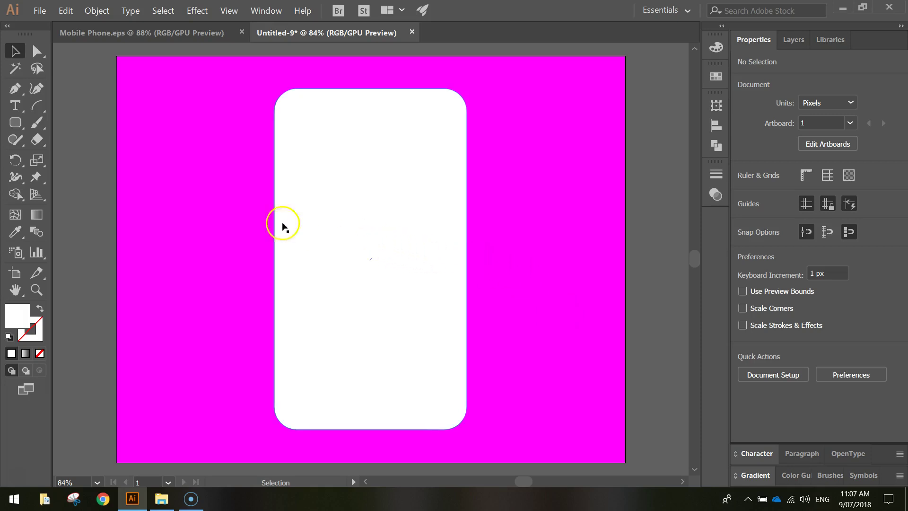
Draw a 33363d dark grey rectangle spanning the phone's full width as the screen.
left_click(14, 123)
left_click_drag(13, 125, 83, 125)
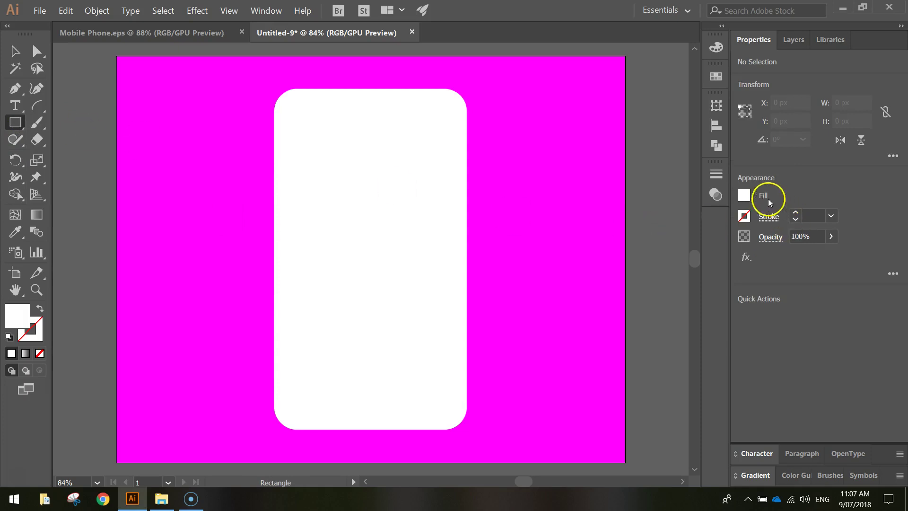
left_click(744, 195)
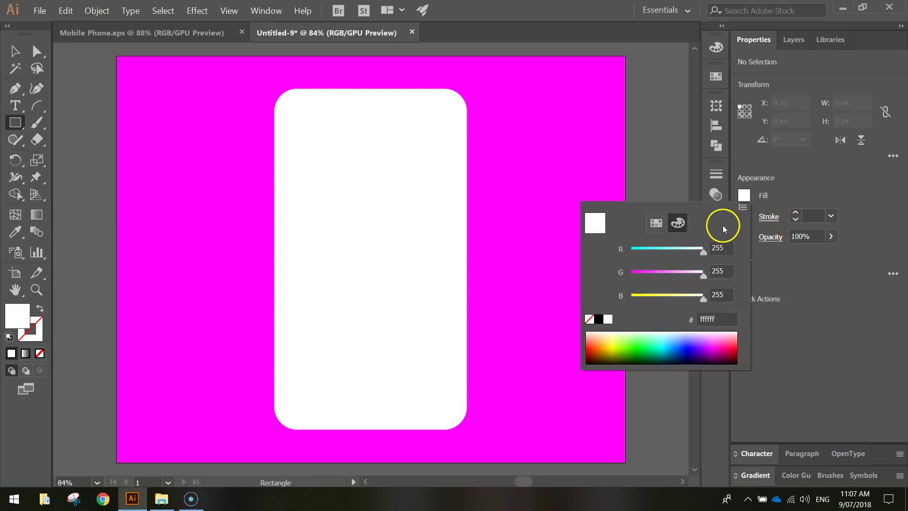
left_click(677, 224)
left_click_drag(720, 319, 700, 316)
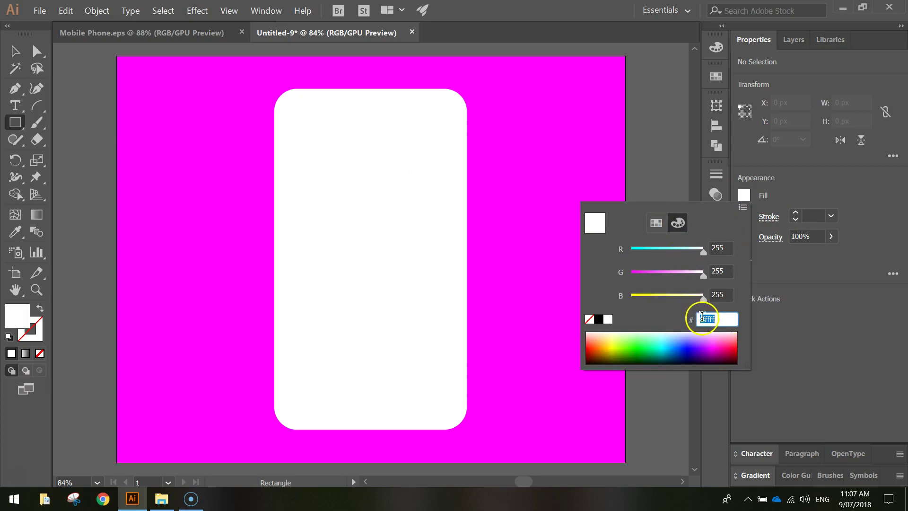
left_click(712, 321)
left_click_drag(724, 319, 687, 318)
type("3336")
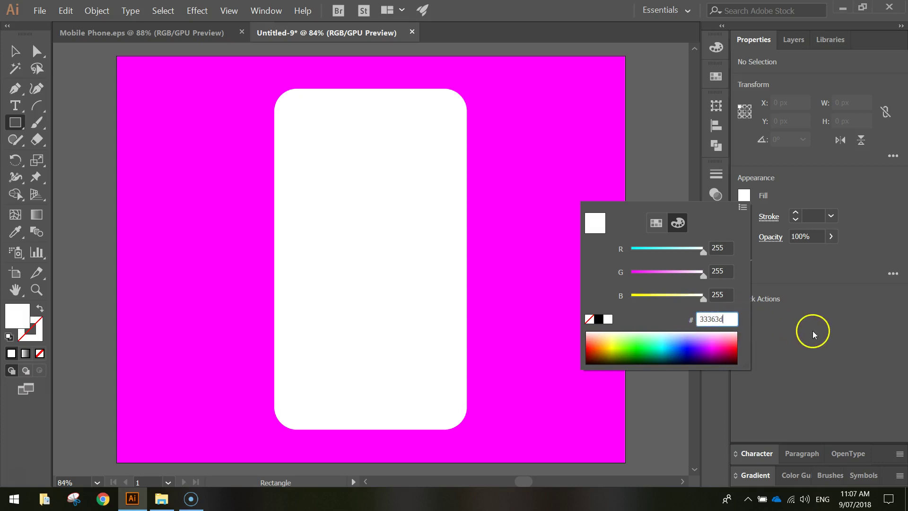
type("3d")
key("Return")
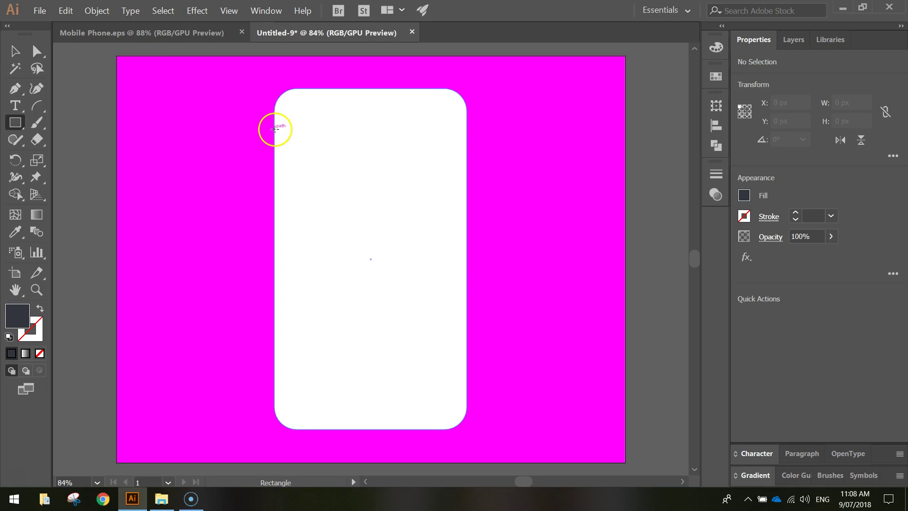
left_click_drag(275, 128, 468, 387)
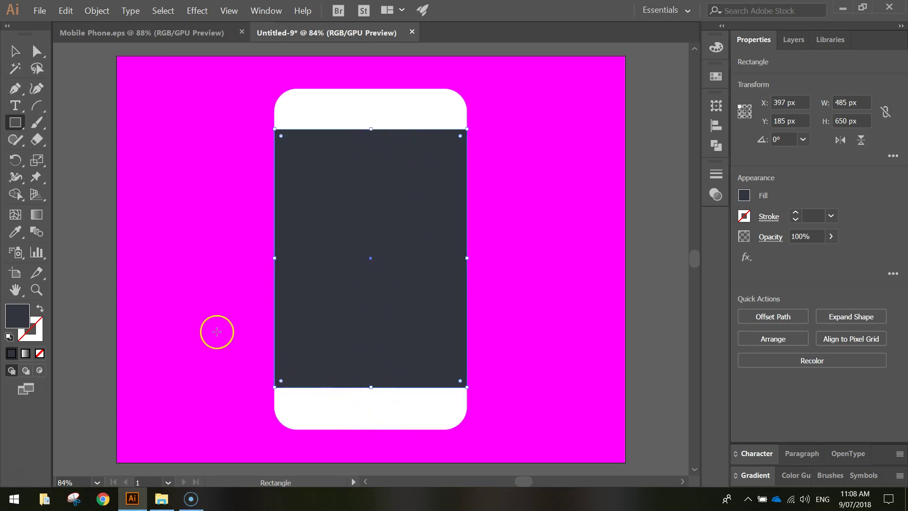
Select the phone body and screen and align them on their vertical centres.
left_click(15, 50)
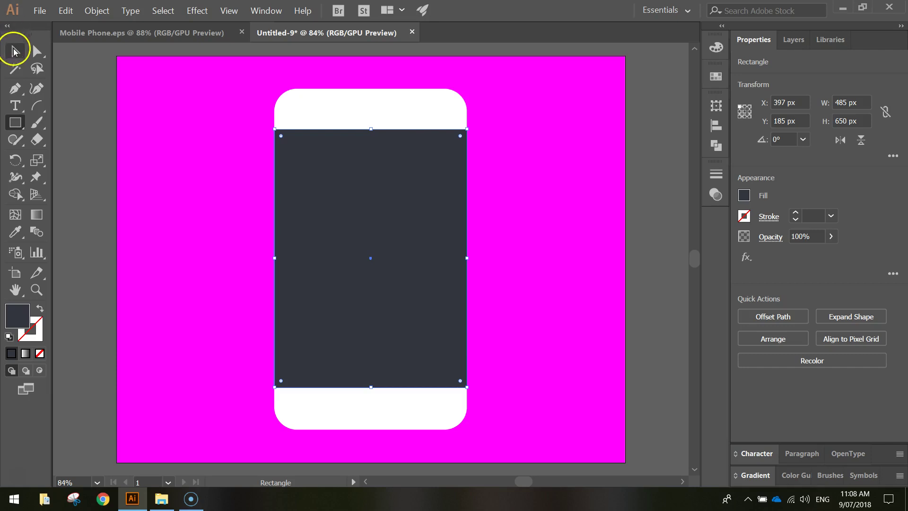
left_click(71, 87)
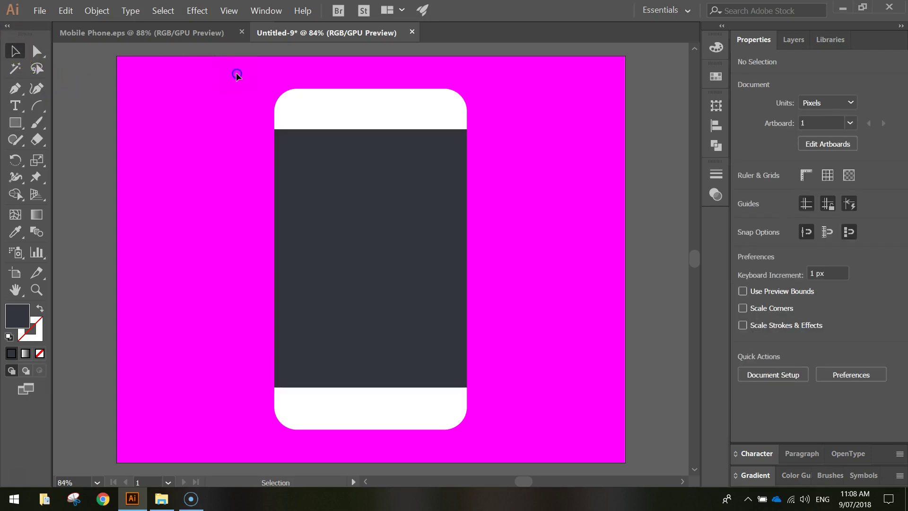
left_click_drag(239, 74, 468, 366)
left_click_drag(512, 450, 512, 450)
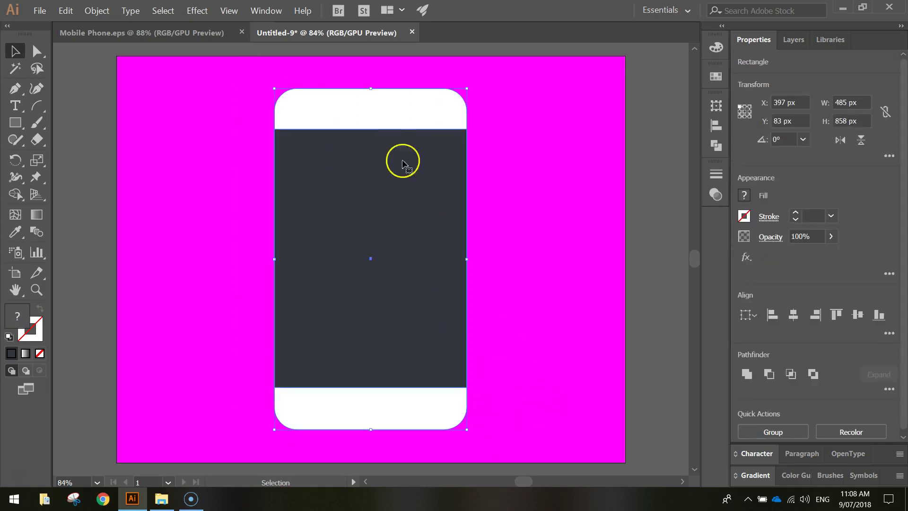
left_click(262, 12)
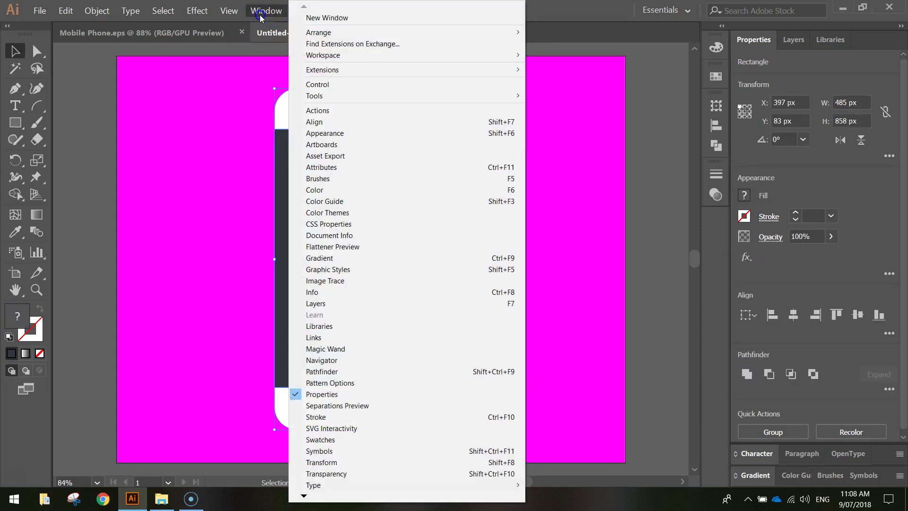
left_click(318, 122)
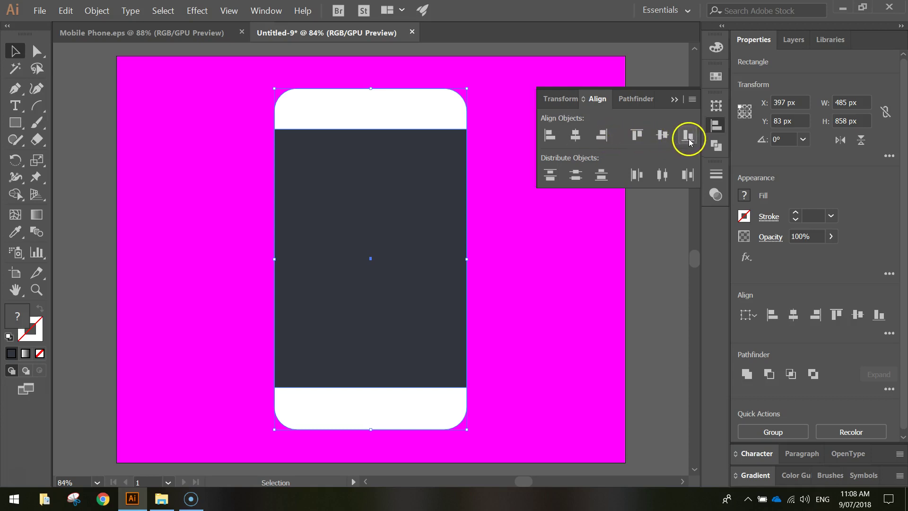
left_click(662, 136)
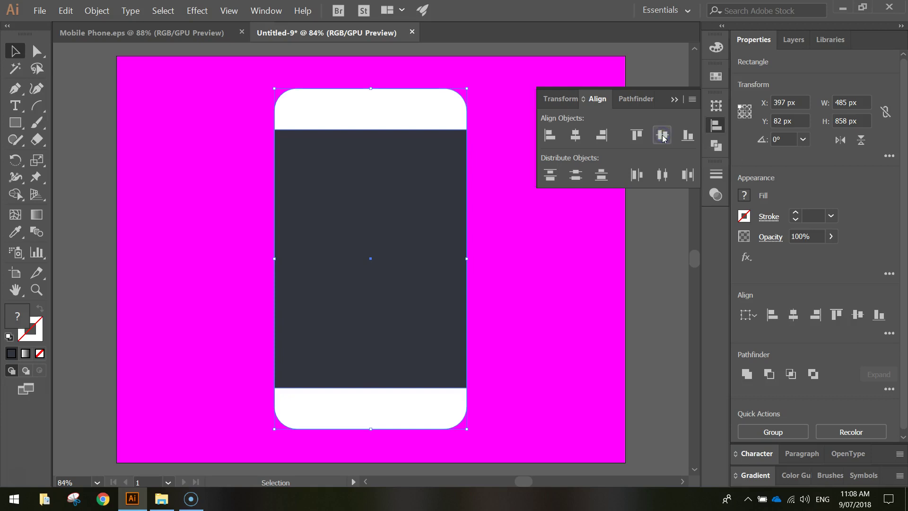
left_click(715, 124)
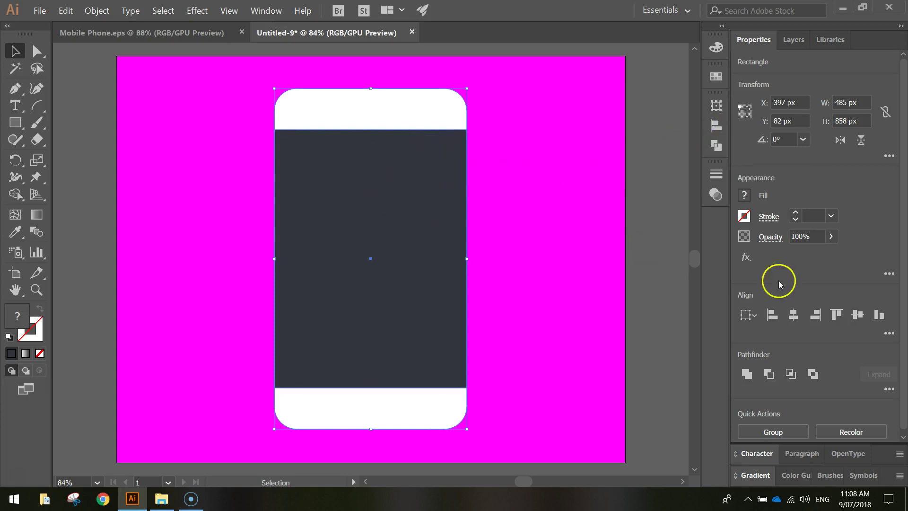
left_click(618, 266)
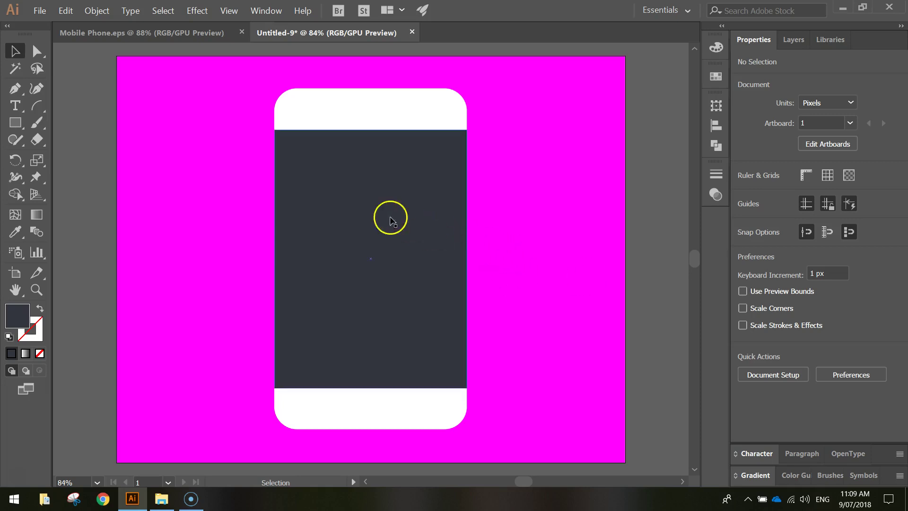
Switch to the Pen Tool with a 1c1f26 fill colour.
left_click(16, 89)
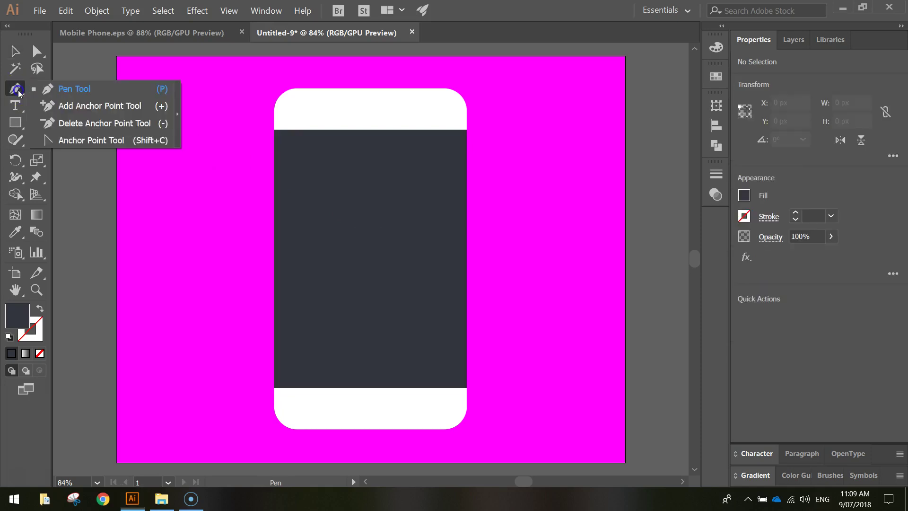
left_click(93, 89)
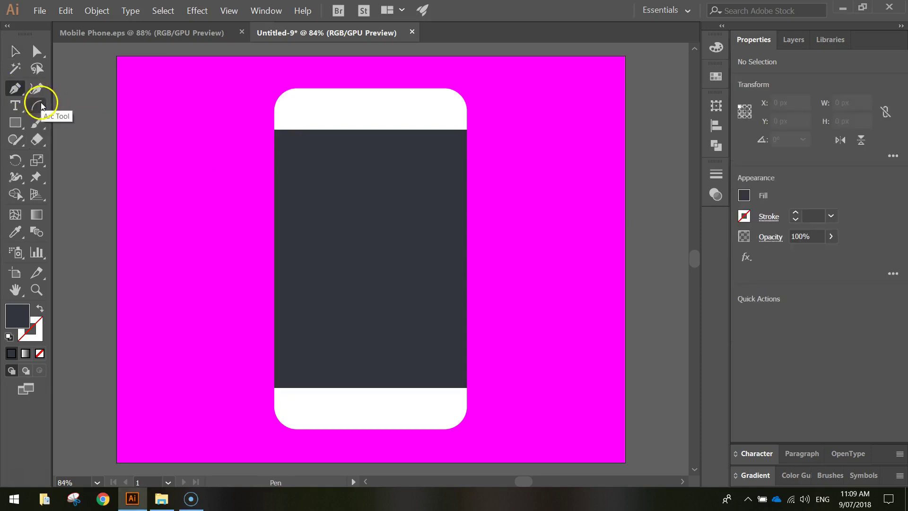
left_click(750, 199)
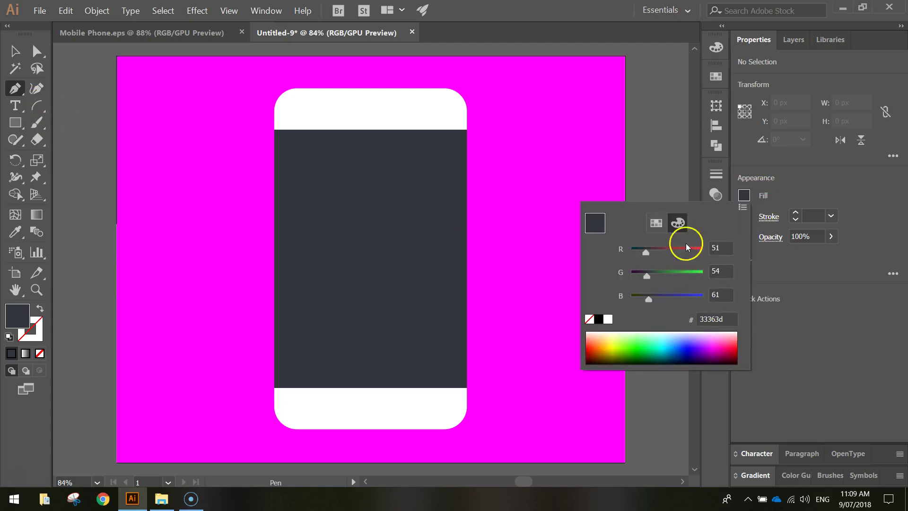
left_click_drag(729, 320, 688, 320)
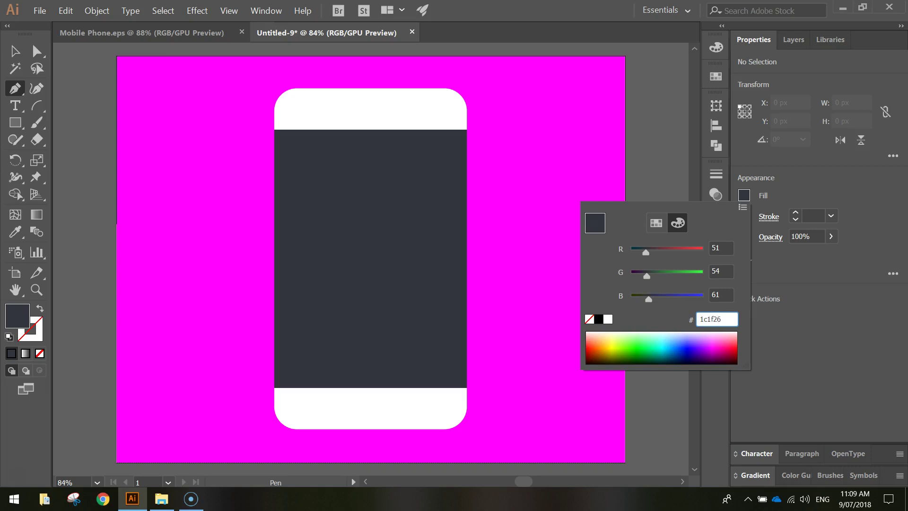
key("Return")
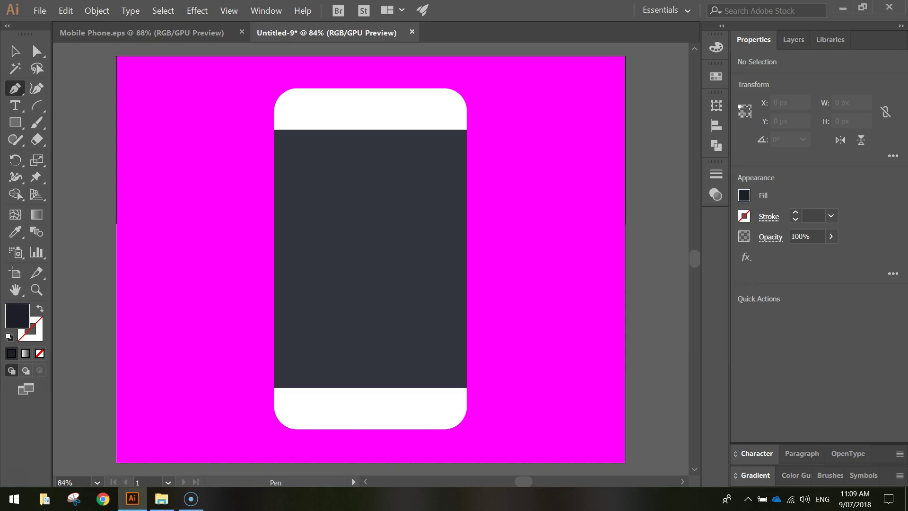
Pen a shadow triangle from the screen's top-right, a top-edge point, bottom-left and bottom-right corners.
left_click(467, 130)
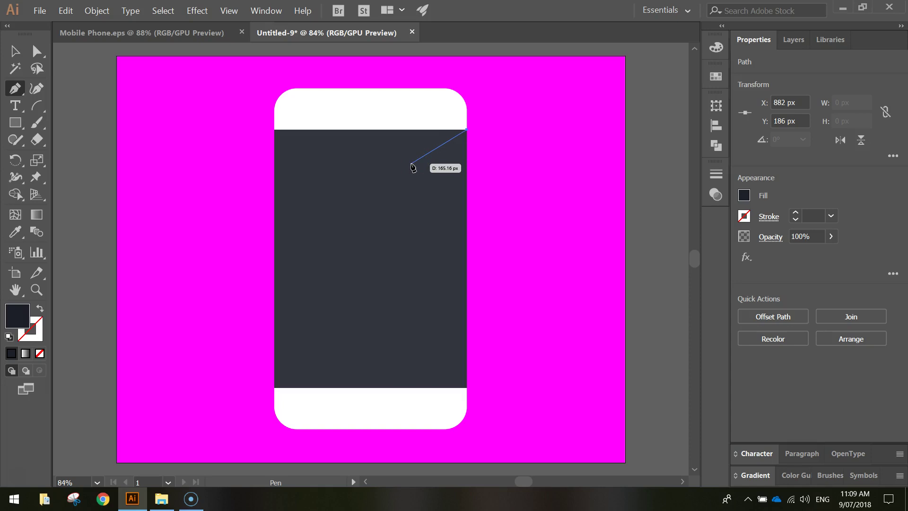
left_click(442, 132)
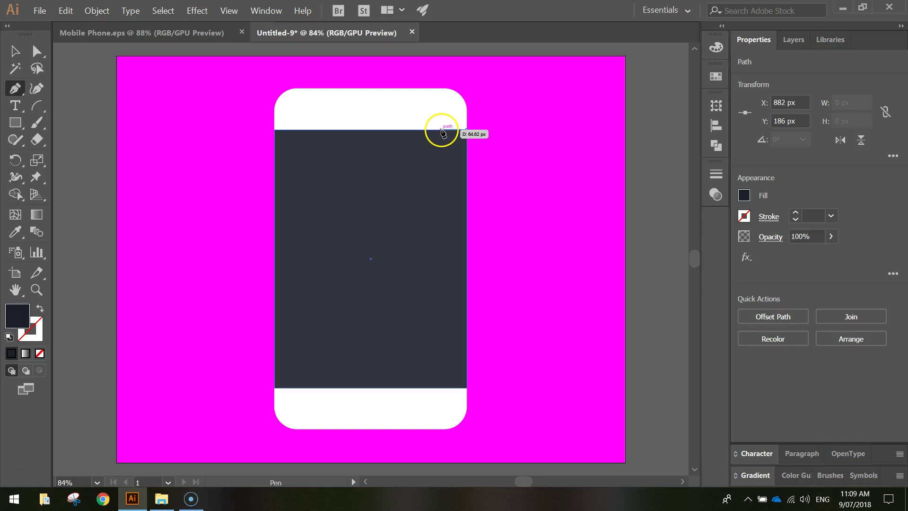
left_click(441, 130)
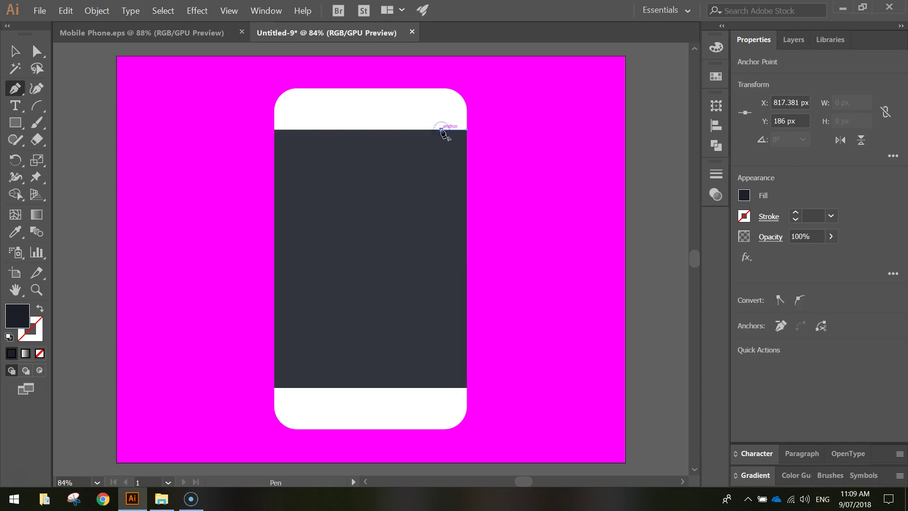
left_click(299, 388)
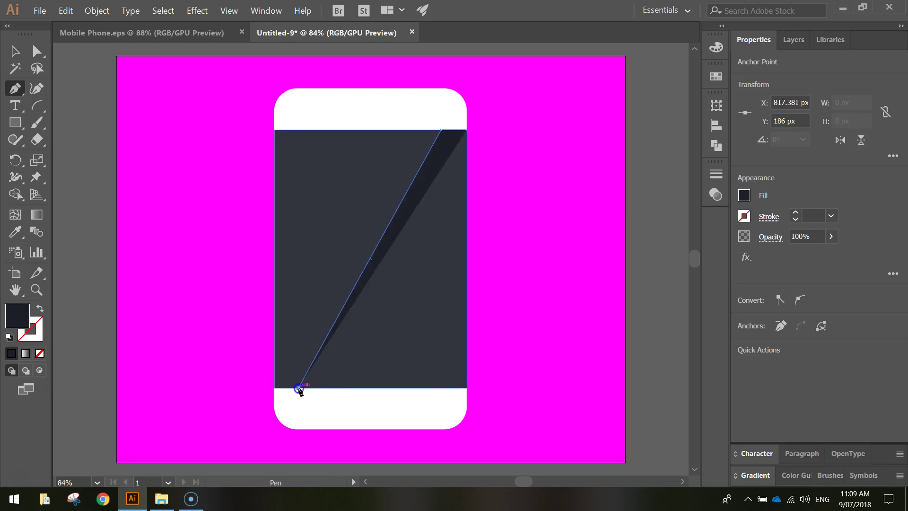
left_click(467, 388)
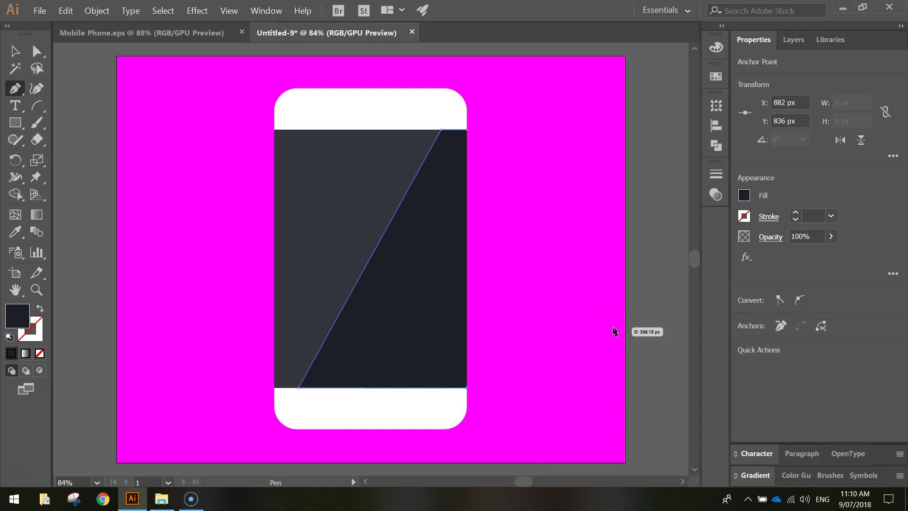
Select the diagonal shadow and the screen rectangle and group them together.
left_click(23, 56)
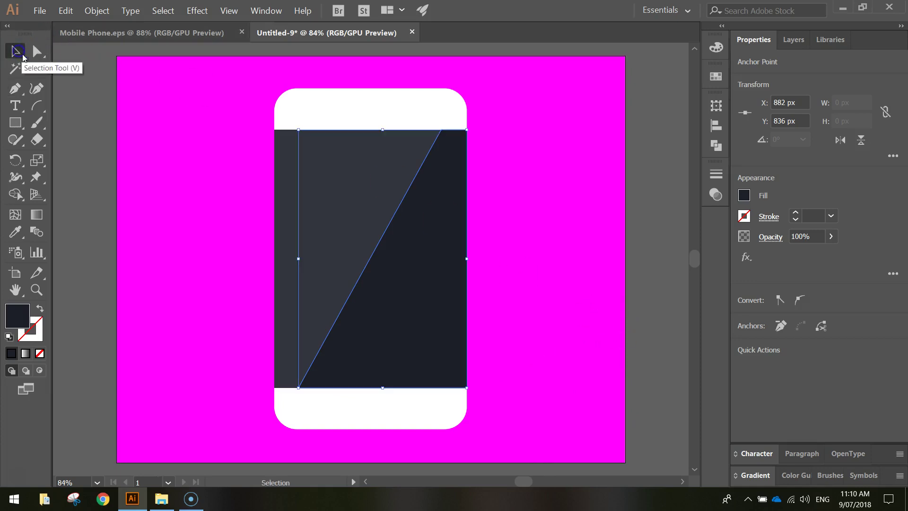
left_click(181, 114)
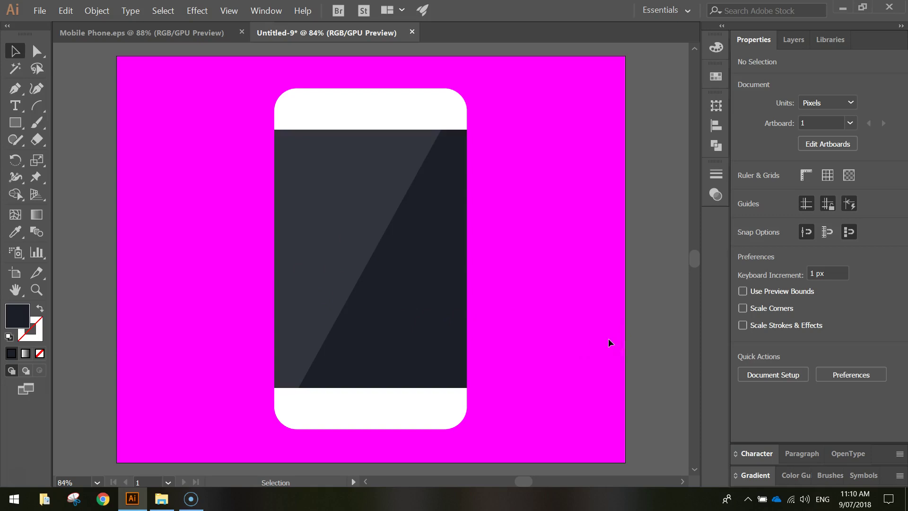
left_click(433, 265)
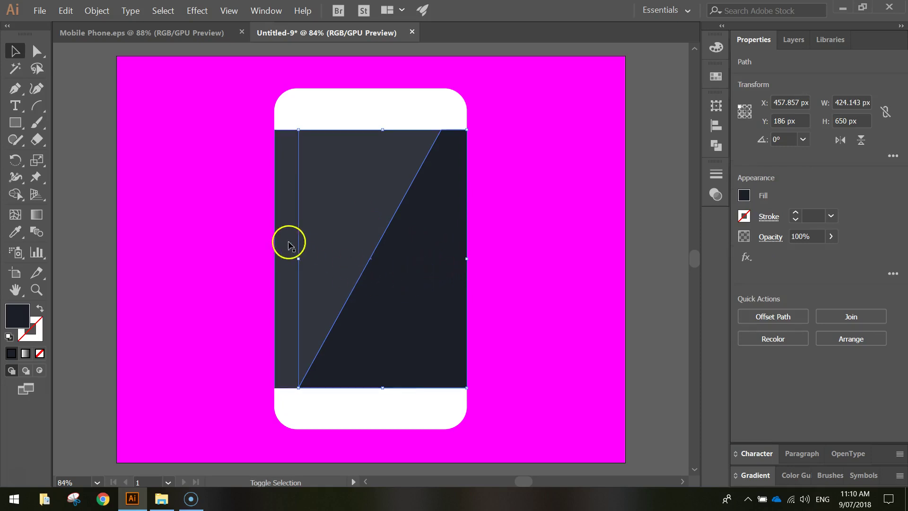
left_click(284, 223, "shift")
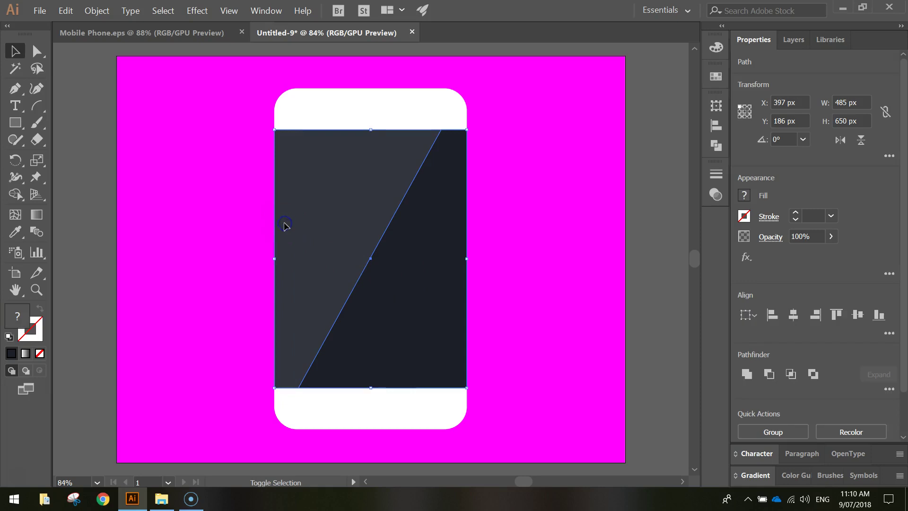
right_click(326, 205)
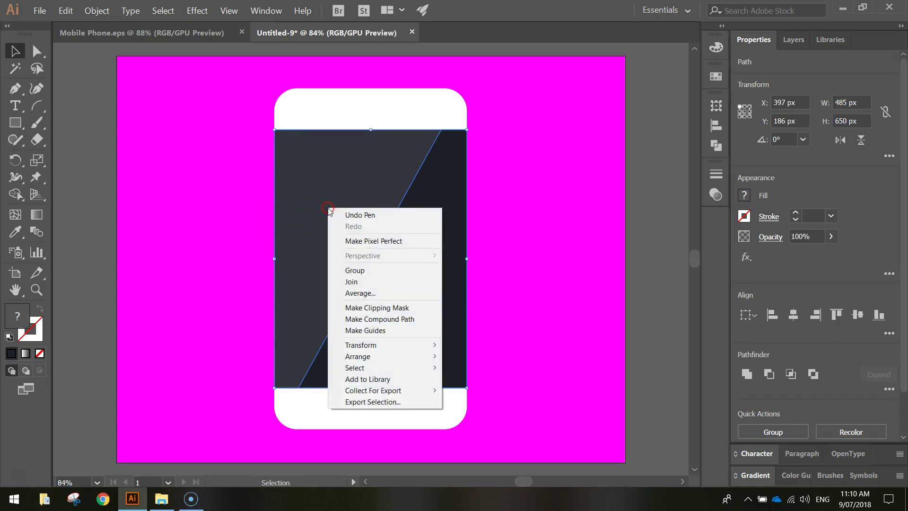
left_click(363, 271)
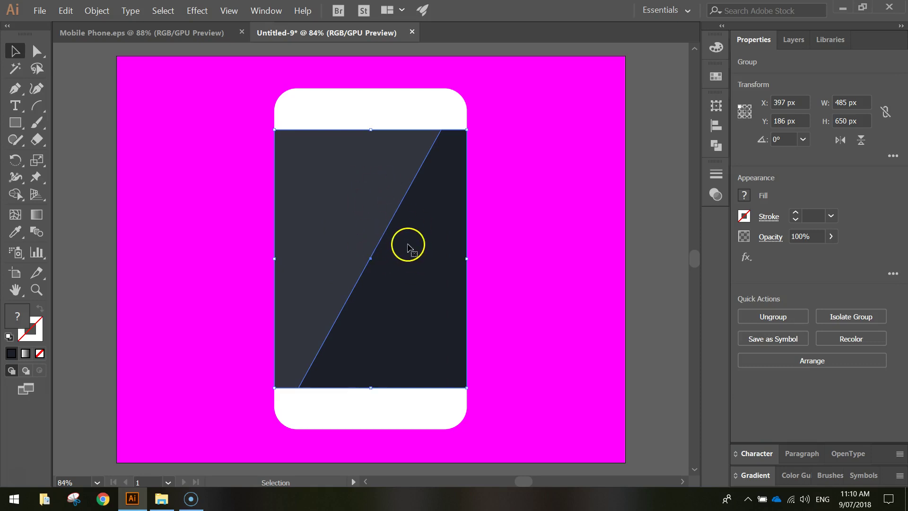
left_click(521, 236)
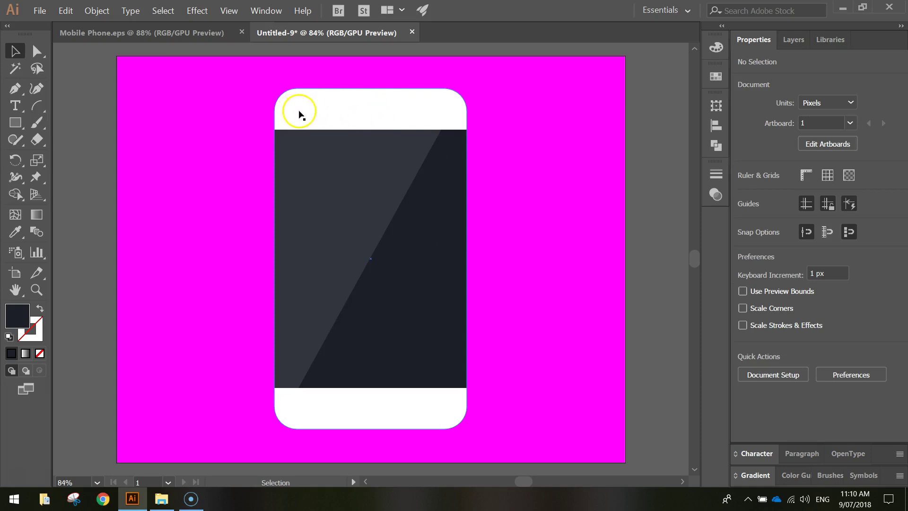
Draw a thin 171 × 11 px rounded speaker bar filled 343740 near the phone's top.
left_click(21, 121)
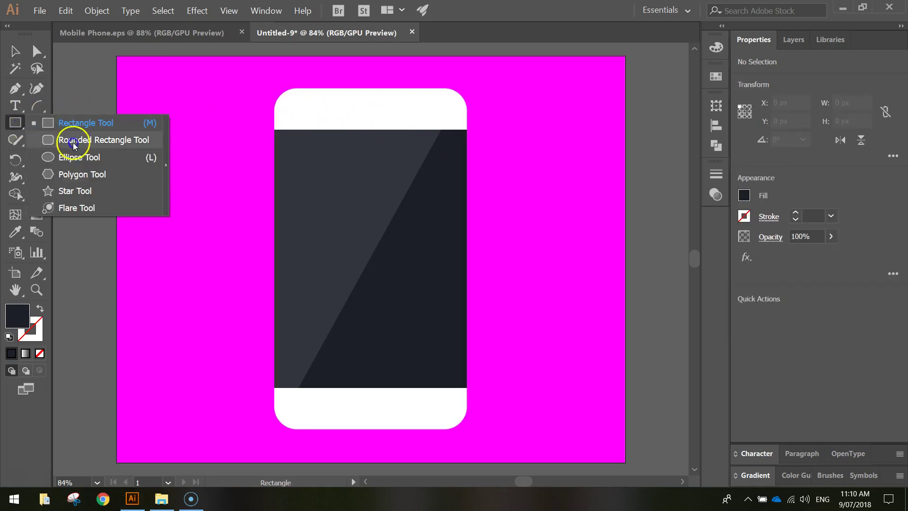
left_click(107, 142)
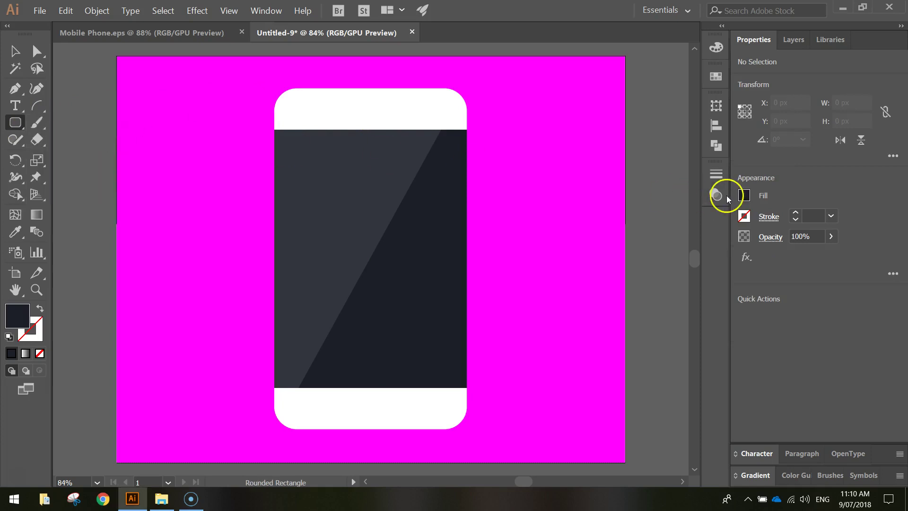
left_click(744, 196)
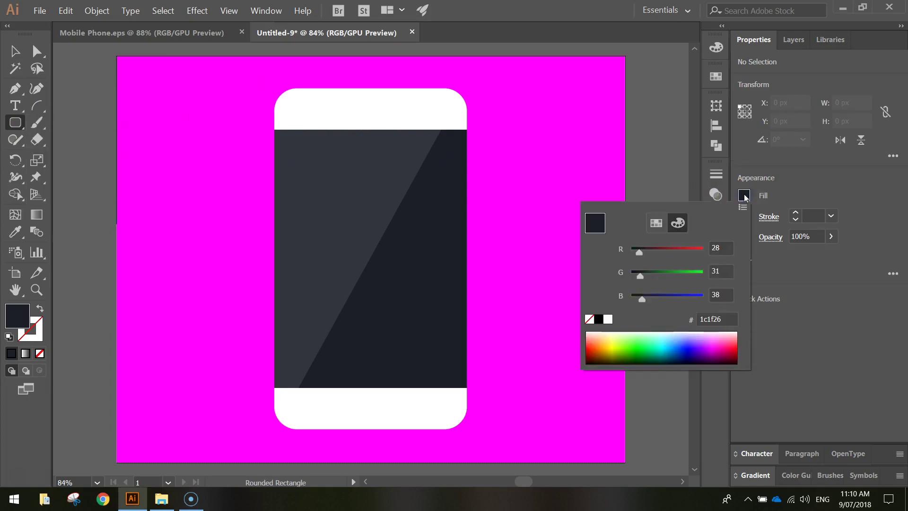
left_click_drag(733, 319, 666, 318)
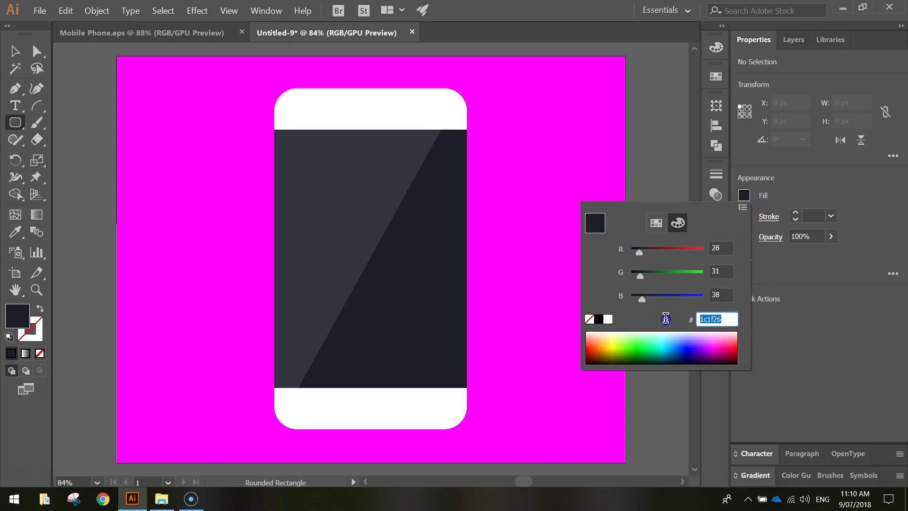
type("343740")
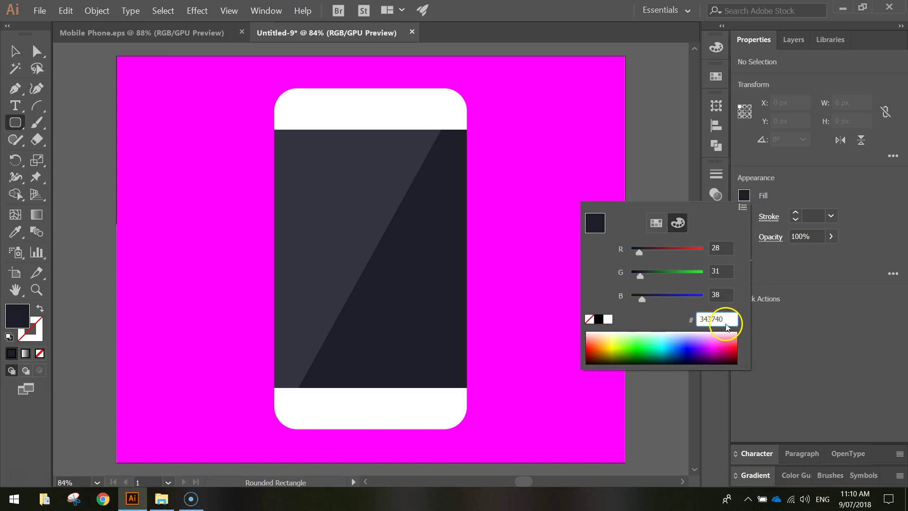
key("Return")
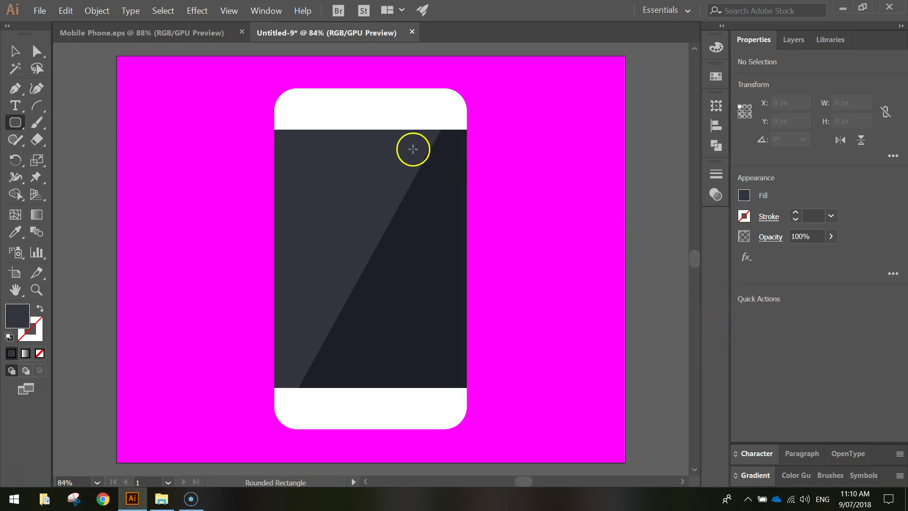
scroll(361, 89, "up", 3)
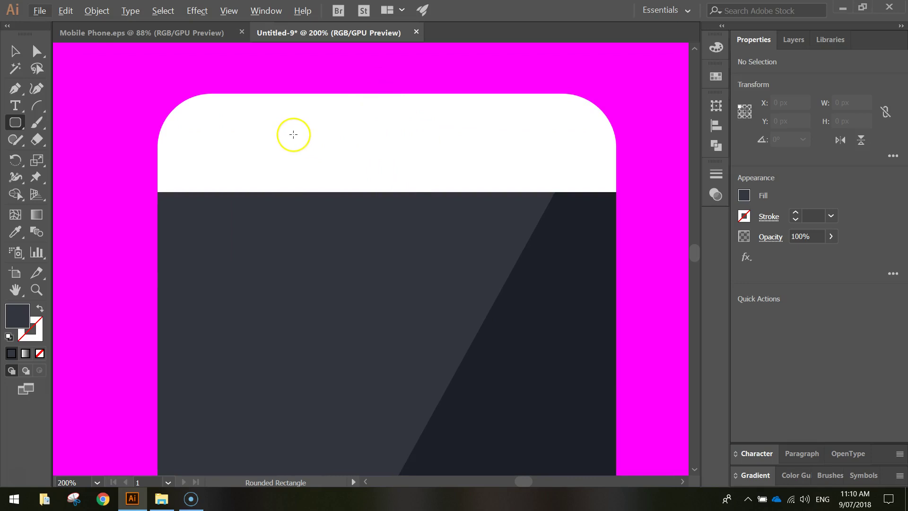
left_click_drag(293, 134, 455, 144)
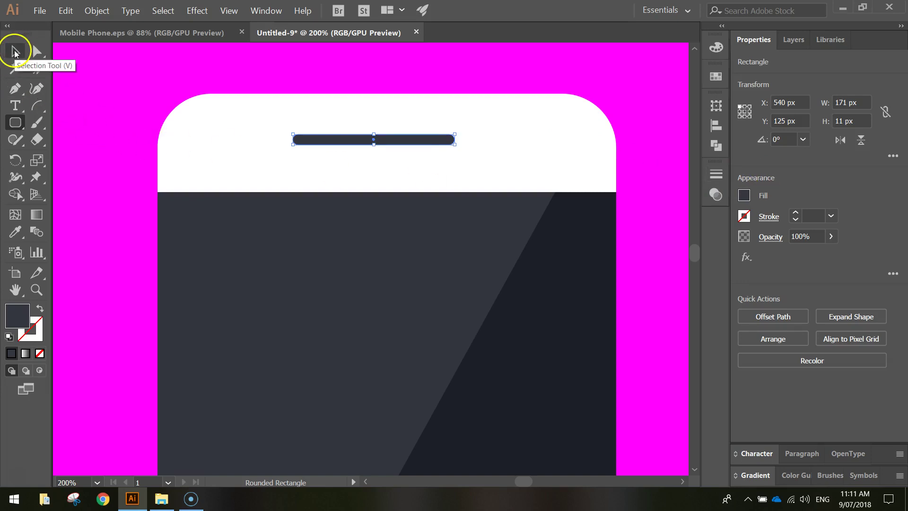
Duplicate the 171 × 11 px speaker bar and move the copy into the phone's bottom white band.
scroll(227, 189, "down", 2)
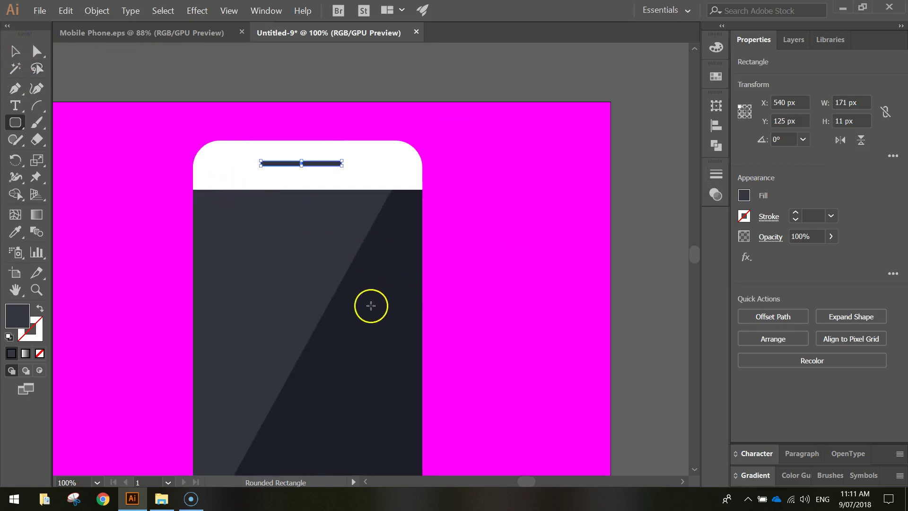
left_click_drag(344, 302, 334, 249)
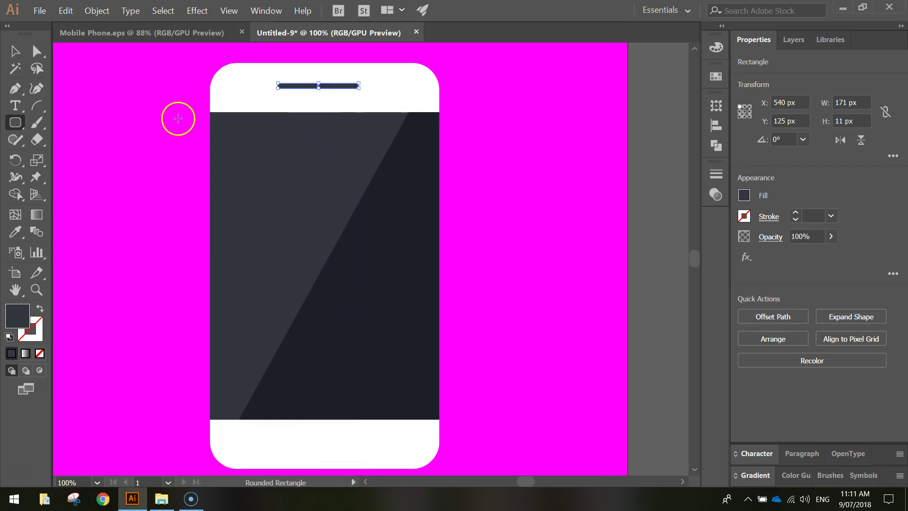
left_click(12, 50)
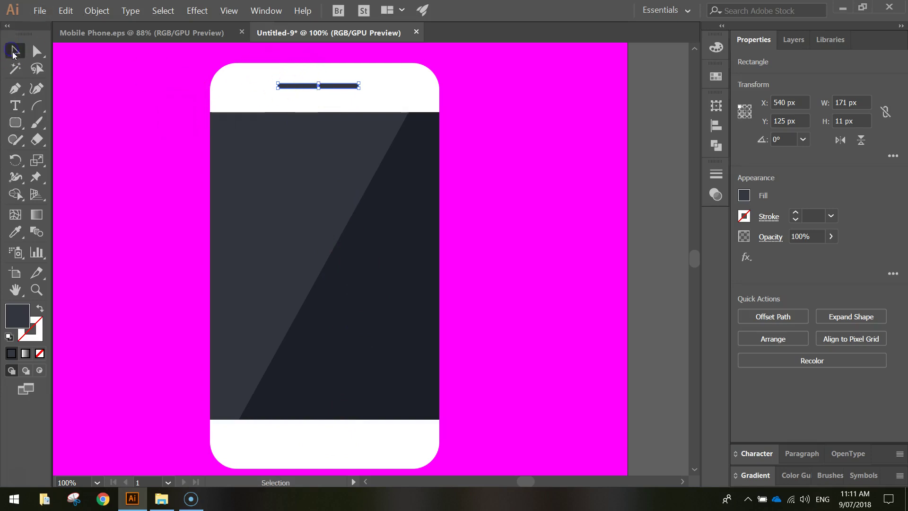
scroll(263, 71, "up", 5)
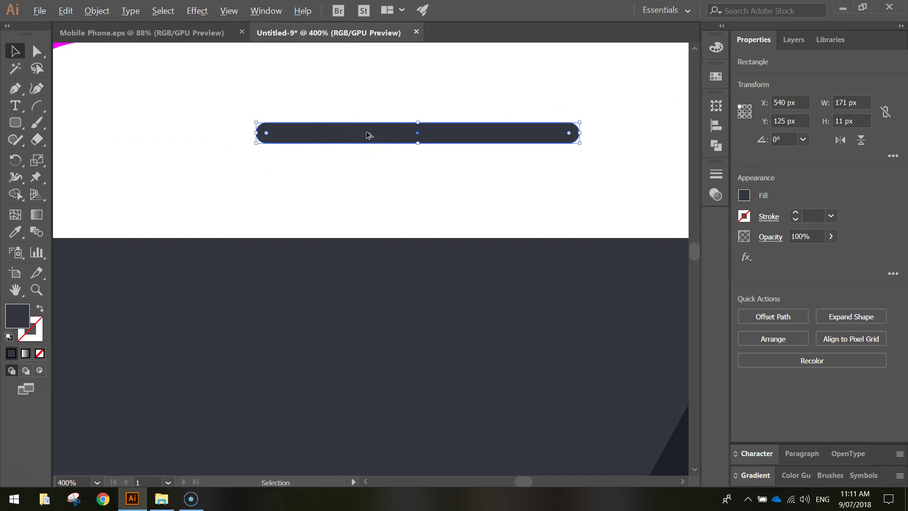
left_click_drag(370, 136, 379, 191)
scroll(421, 192, "down", 5)
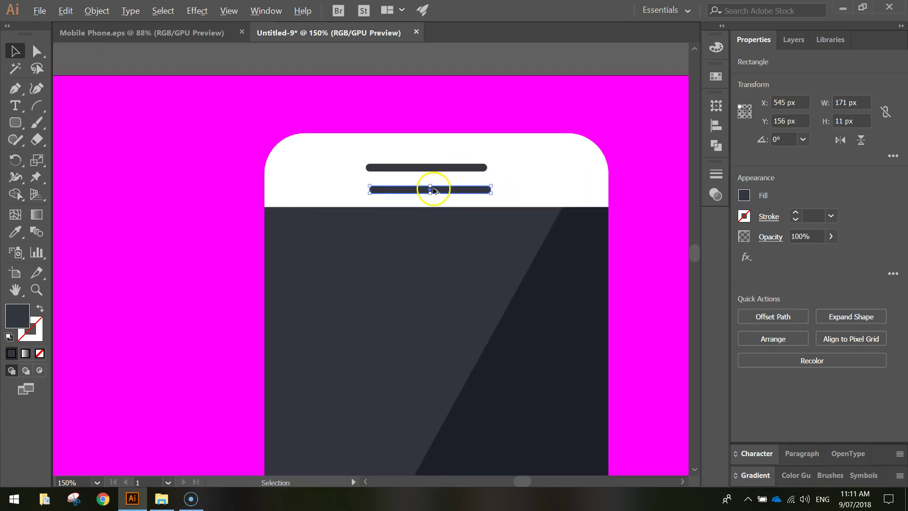
scroll(463, 202, "down", 3)
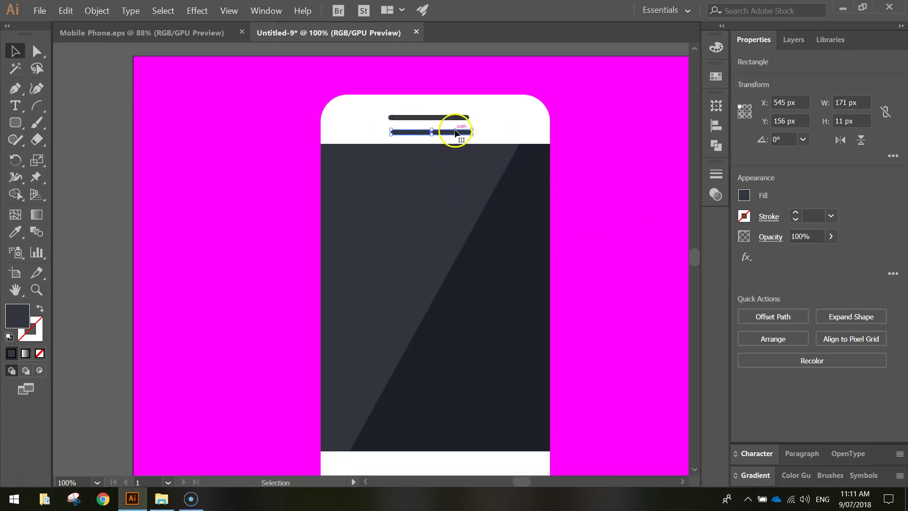
left_click_drag(443, 133, 457, 203)
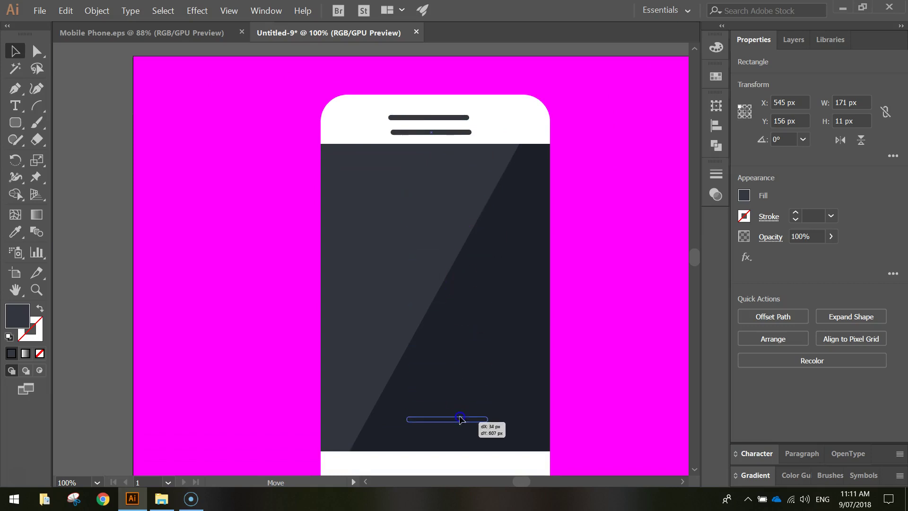
left_click_drag(460, 425, 452, 444)
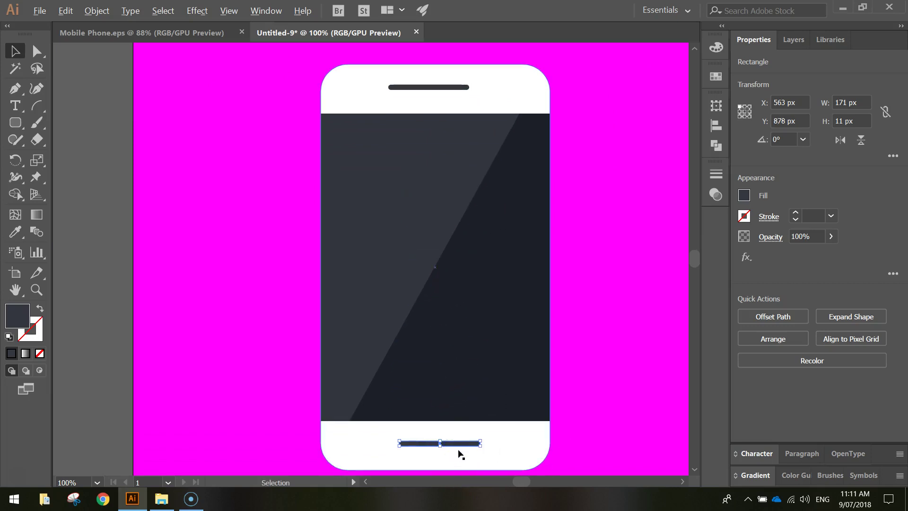
Narrow the bottom bar evenly to 139 px wide, keeping it horizontal, and fit the artboard in view.
scroll(459, 454, "up", 5)
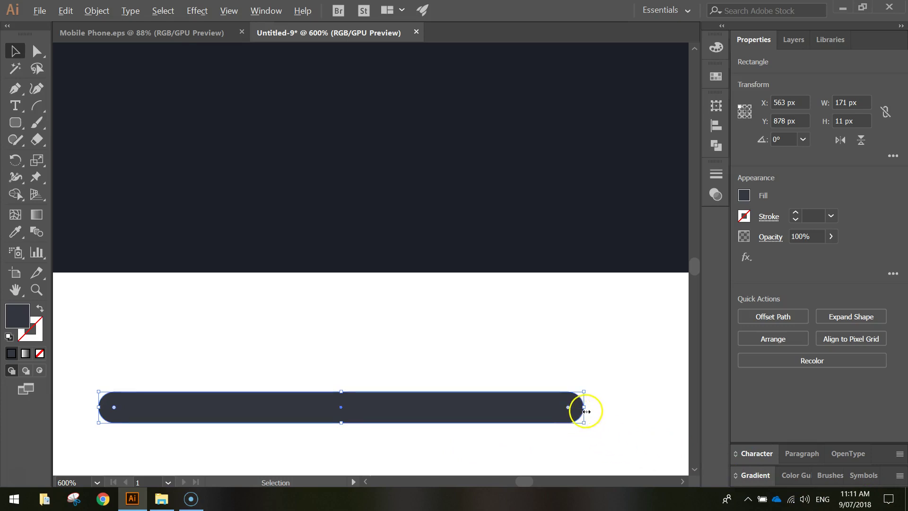
left_click_drag(585, 407, 541, 422)
key("ctrl+z")
key("ctrl+0")
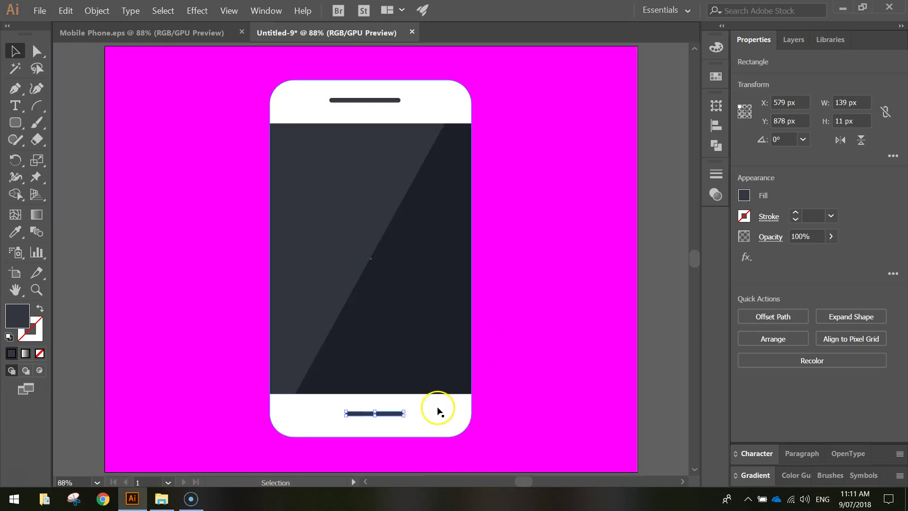
Select all phone parts, centre them horizontally with Align, then deselect.
left_click(405, 416)
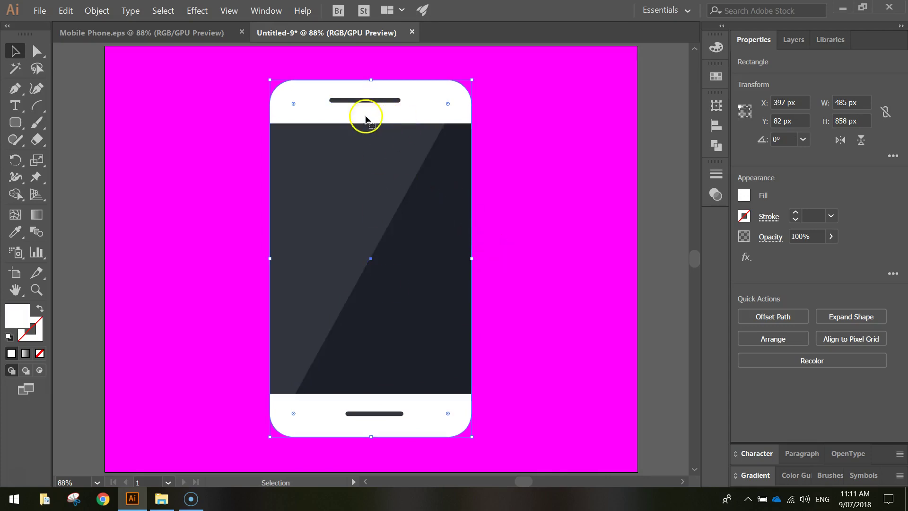
left_click_drag(233, 64, 529, 458)
left_click(267, 11)
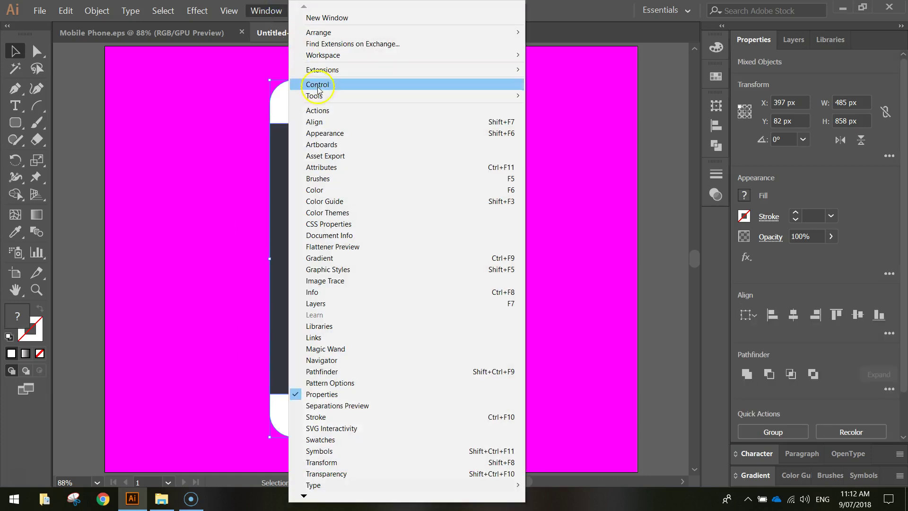
left_click(387, 122)
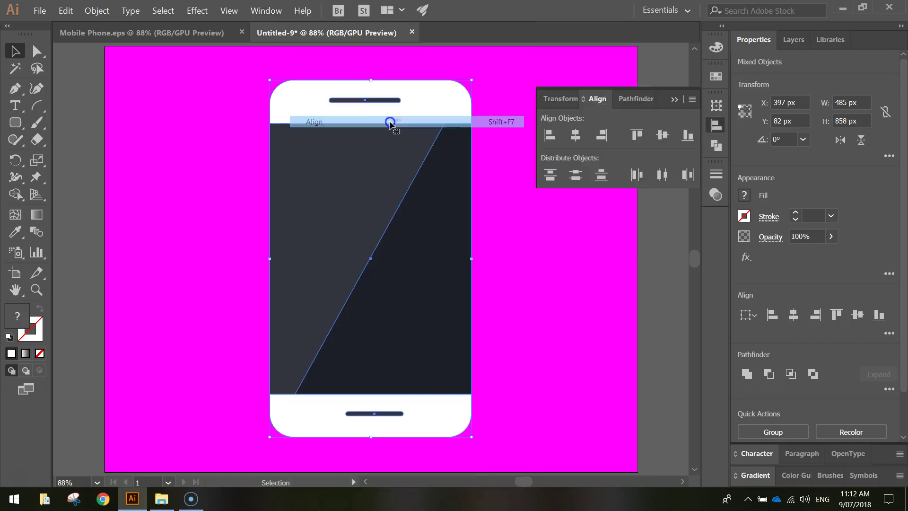
left_click(576, 136)
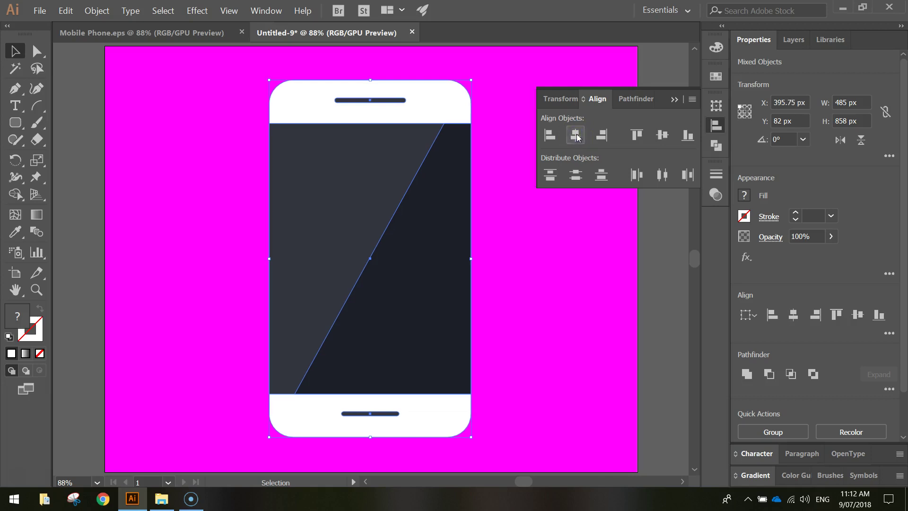
left_click(716, 126)
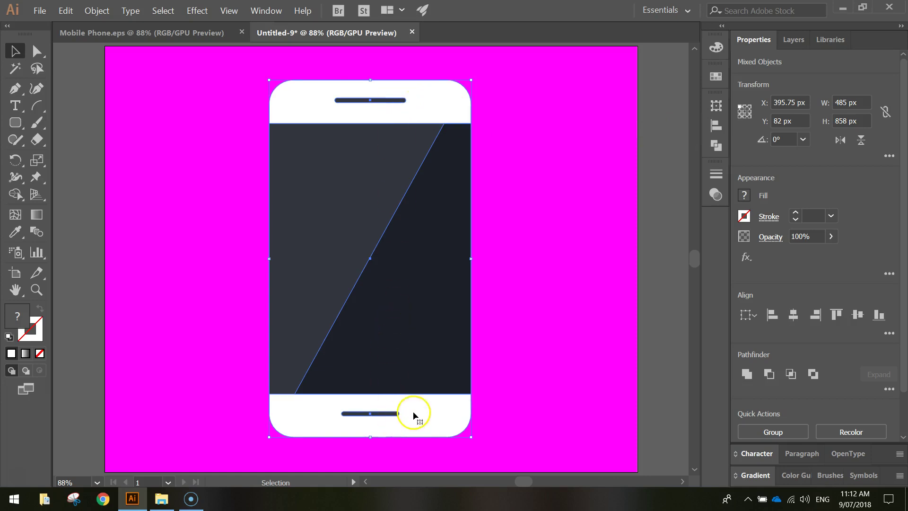
left_click(529, 169)
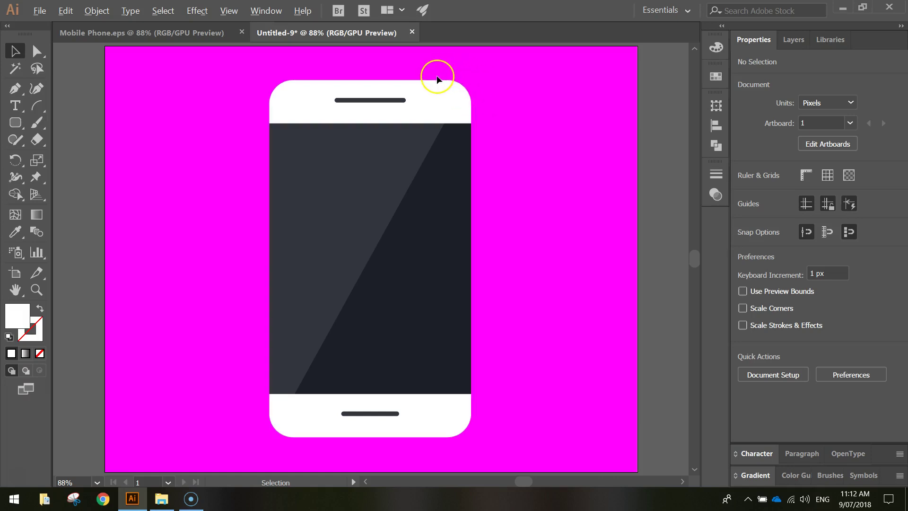
Draw a small 17 × 17 px circle filled a1a6aa just right of the speaker bar.
scroll(437, 78, "up", 3)
scroll(95, 101, "up", 1)
scroll(95, 101, "down", 1)
left_click_drag(15, 122, 87, 162)
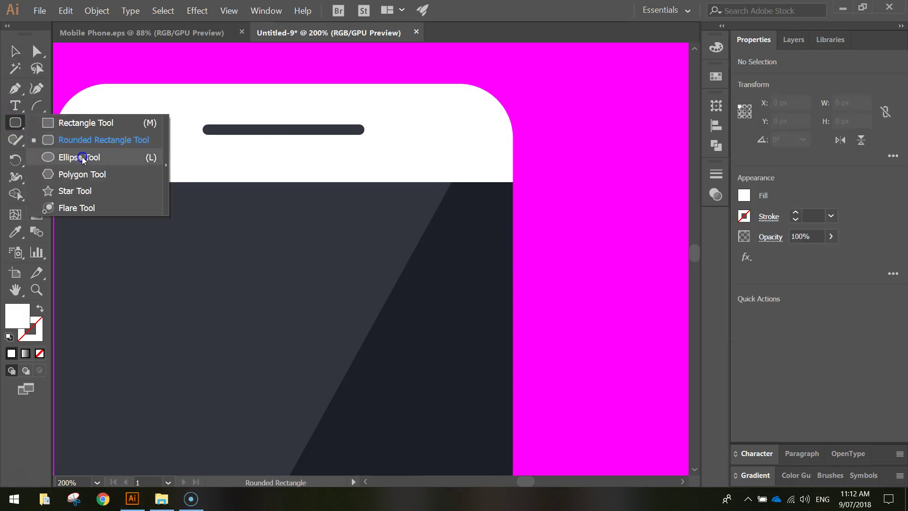
left_click(84, 160)
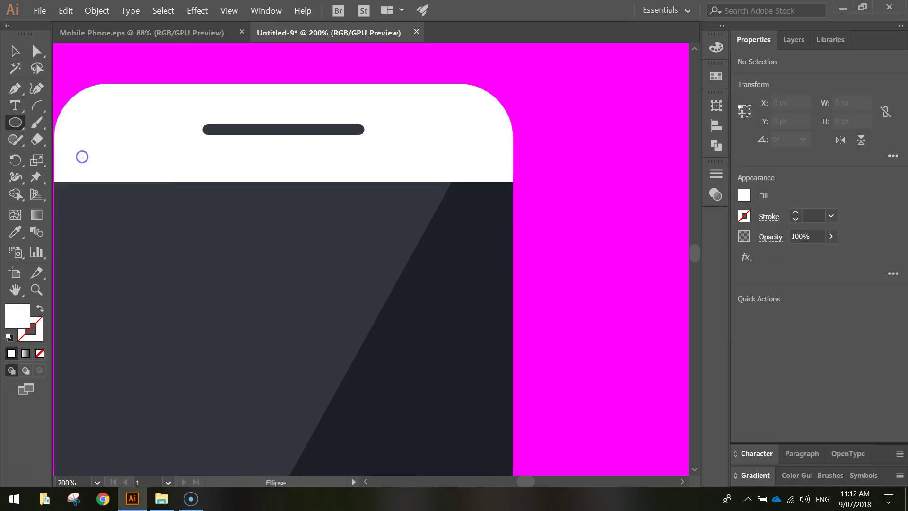
left_click(746, 197)
left_click(707, 319)
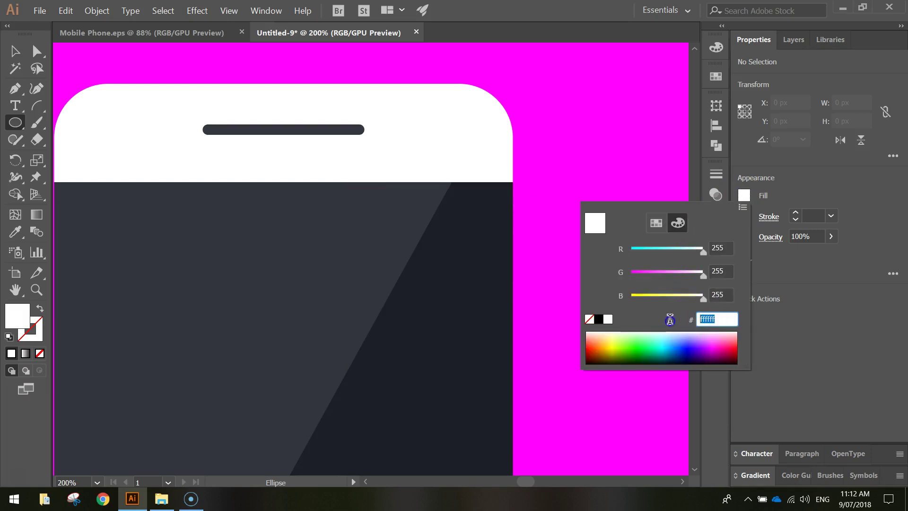
left_click(703, 314)
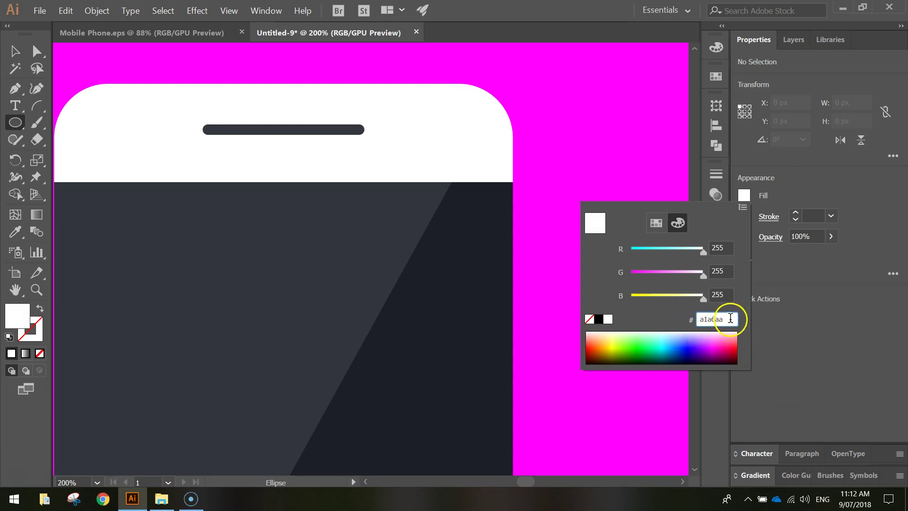
left_click(700, 319)
left_click(733, 320)
key("Return")
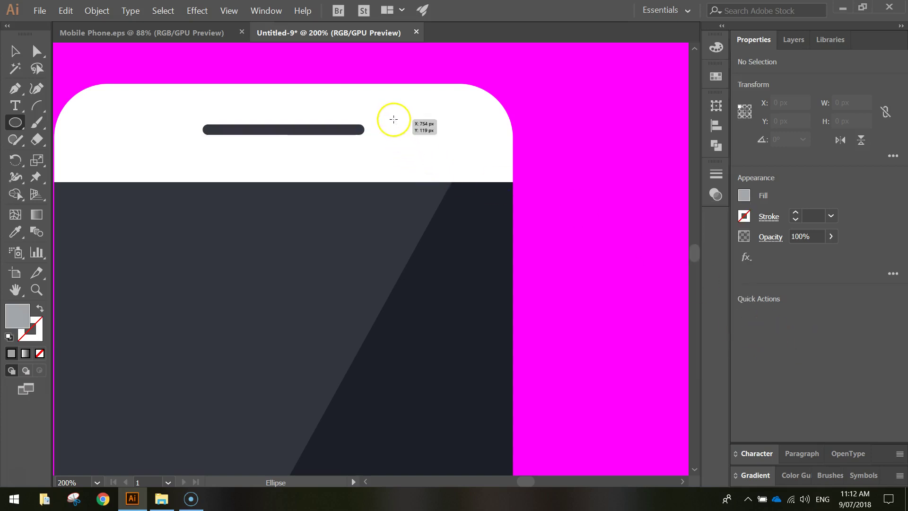
left_click_drag(394, 119, 408, 131)
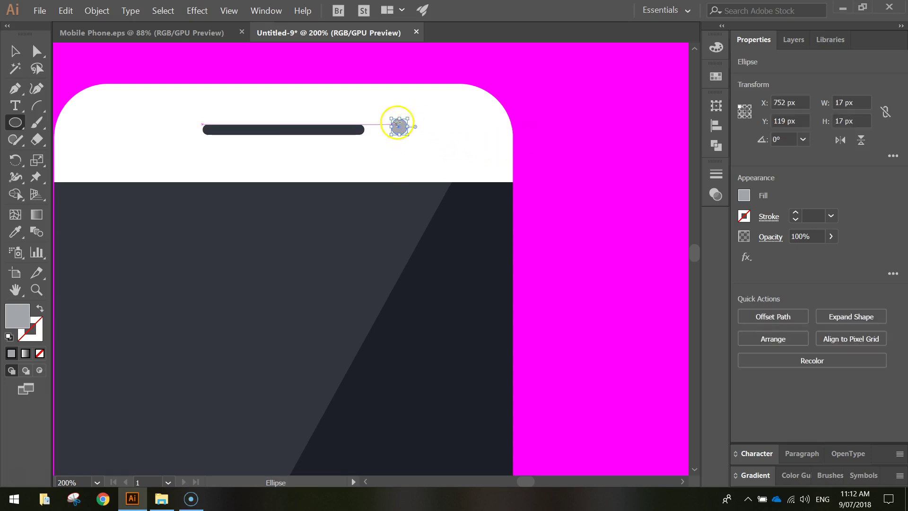
Give the circle a 5 pt stroke coloured a1a6aa.
left_click(795, 212)
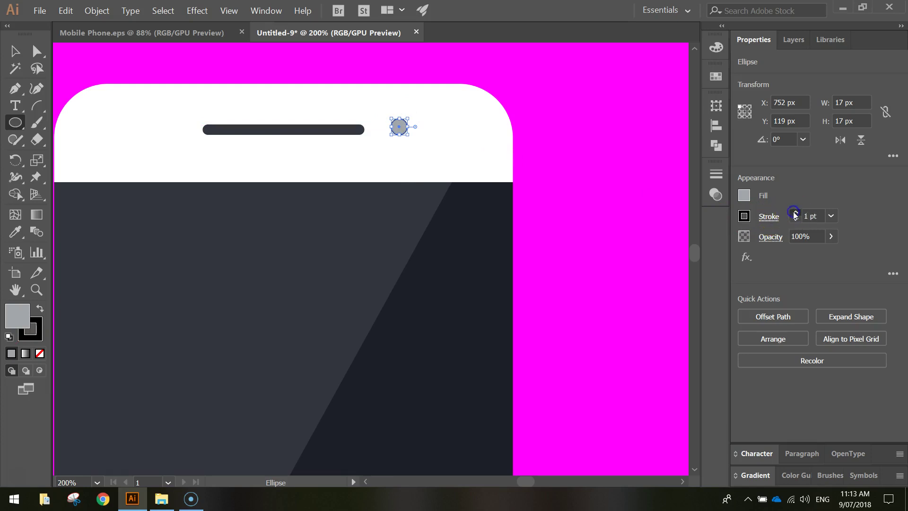
left_click(795, 213)
left_click(795, 213)
left_click(796, 212)
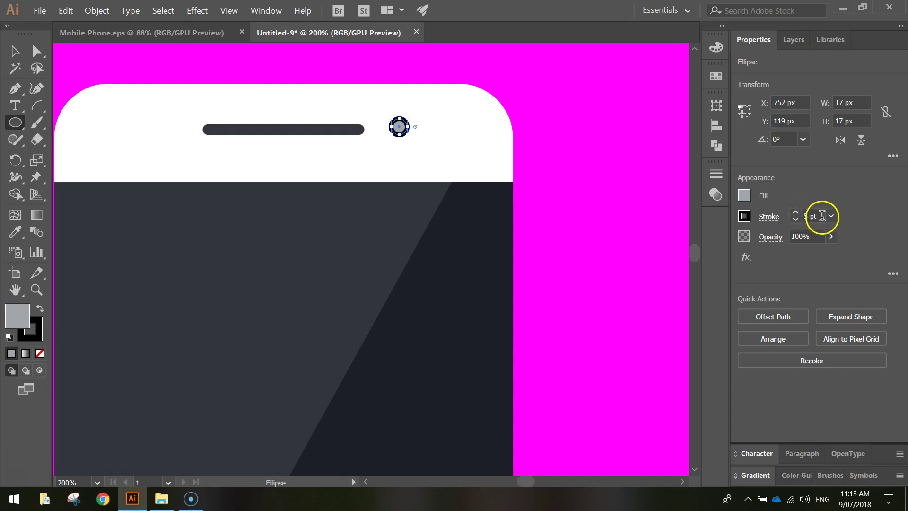
left_click(744, 217)
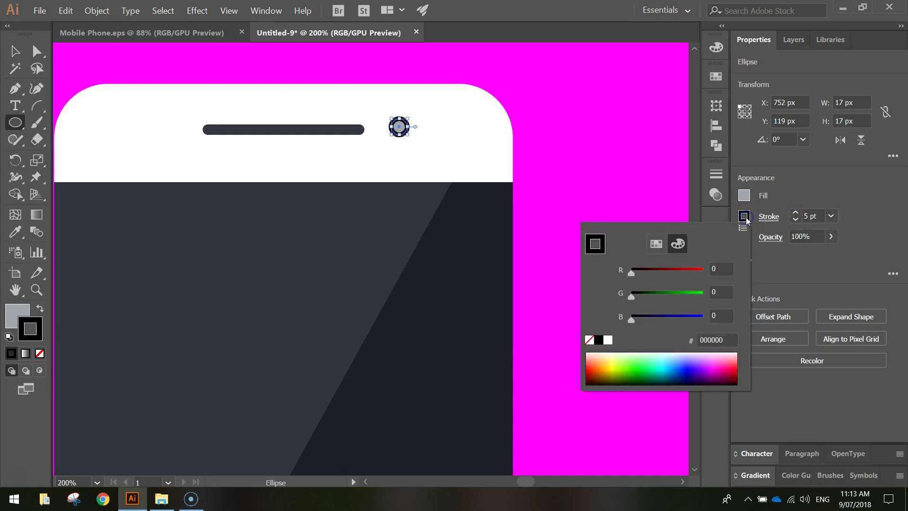
left_click(723, 339)
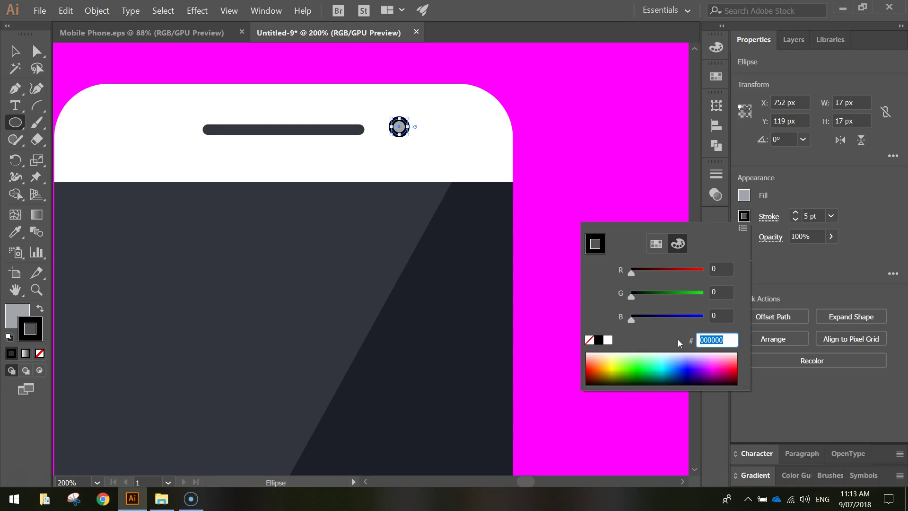
type("a1a6aa")
key("Return")
Change the circle's fill to light blue c3d7e0.
left_click(762, 195)
left_click(745, 196)
left_click(715, 319)
type("c3")
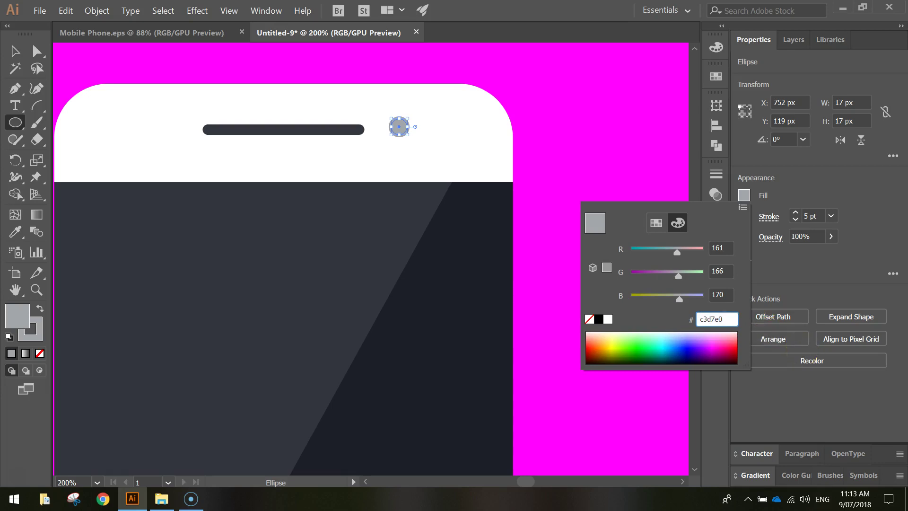
type("d7e0")
key("Return")
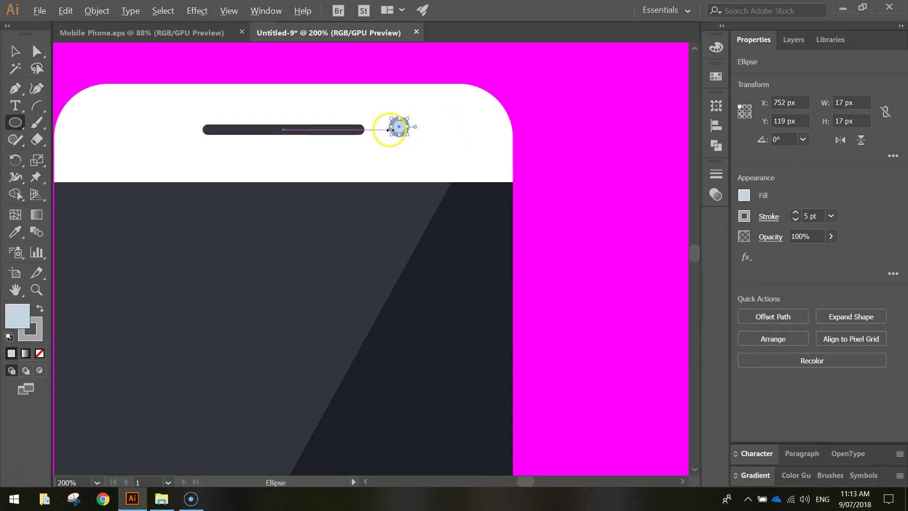
scroll(391, 130, "up", 3)
Shrink the camera circle to 13.5 px, fit the artboard in view and deselect.
left_click(14, 53)
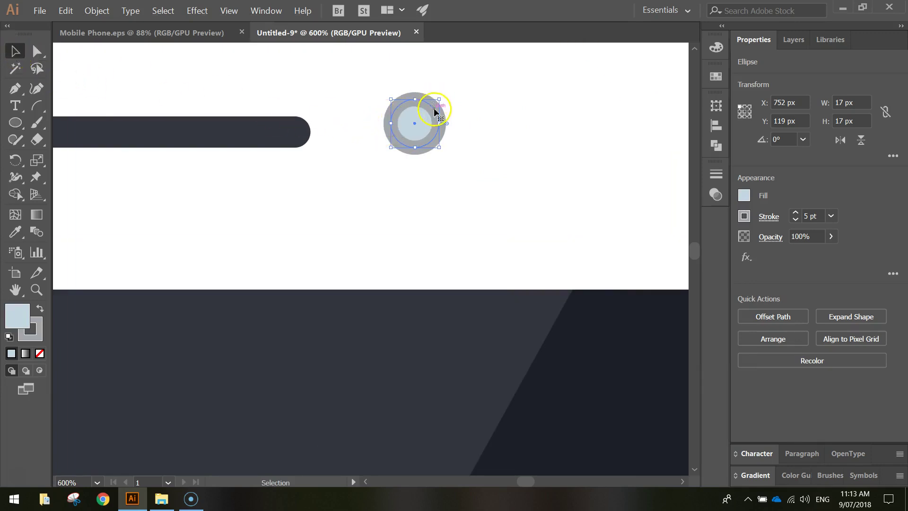
left_click_drag(439, 100, 404, 132)
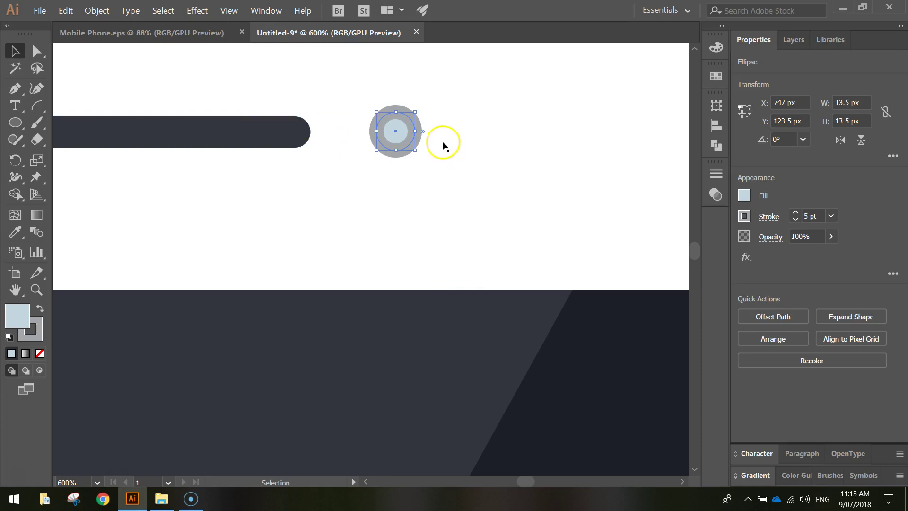
key("ctrl+0")
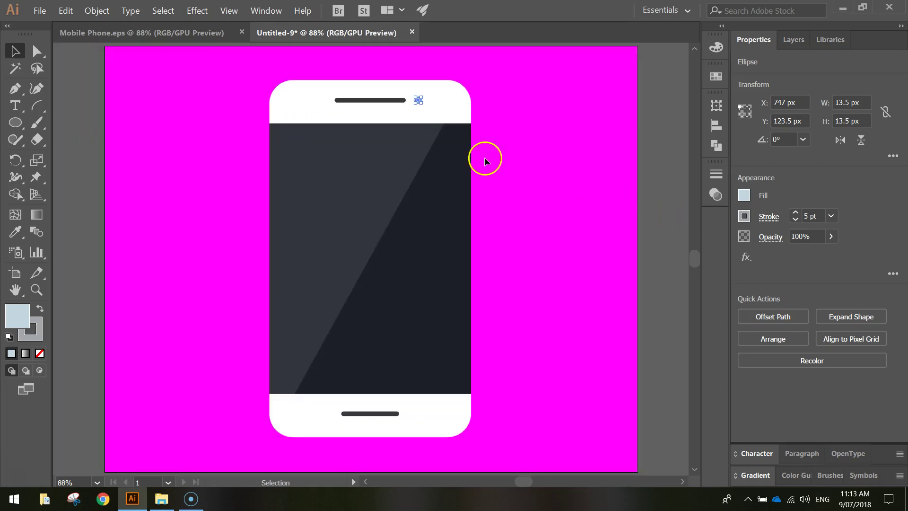
left_click(563, 151)
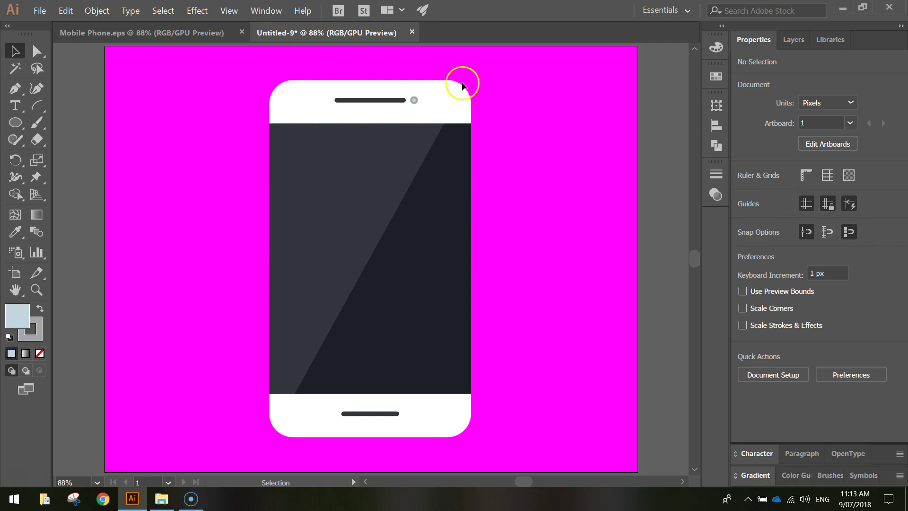
left_click(41, 8)
mouse_move(115, 193)
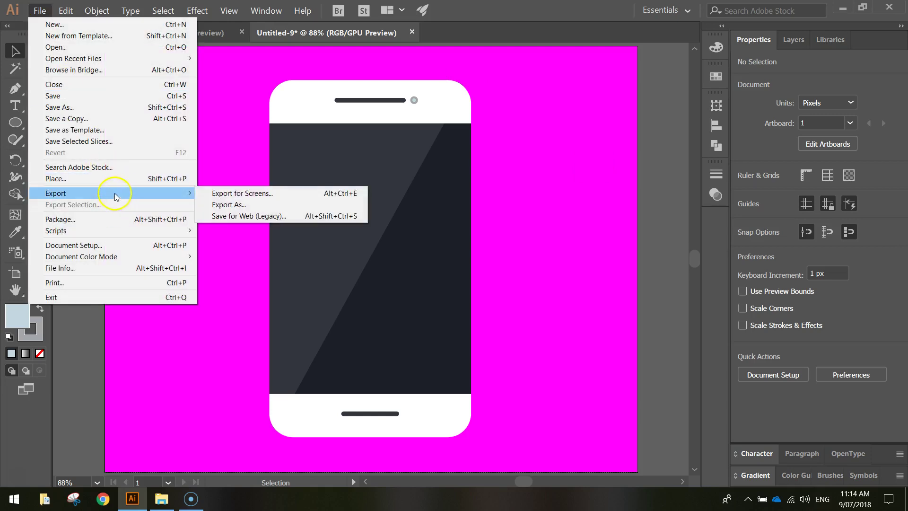
left_click(295, 195)
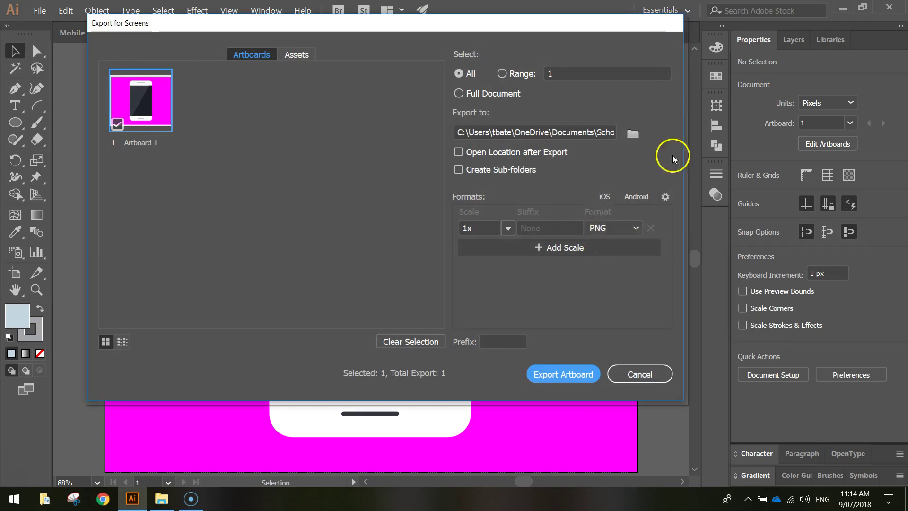
left_click(634, 228)
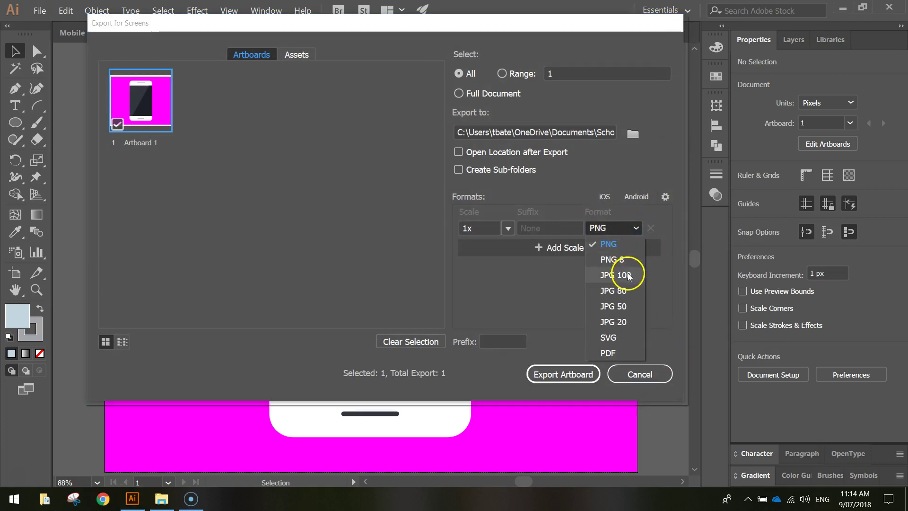
left_click(655, 366)
left_click(629, 374)
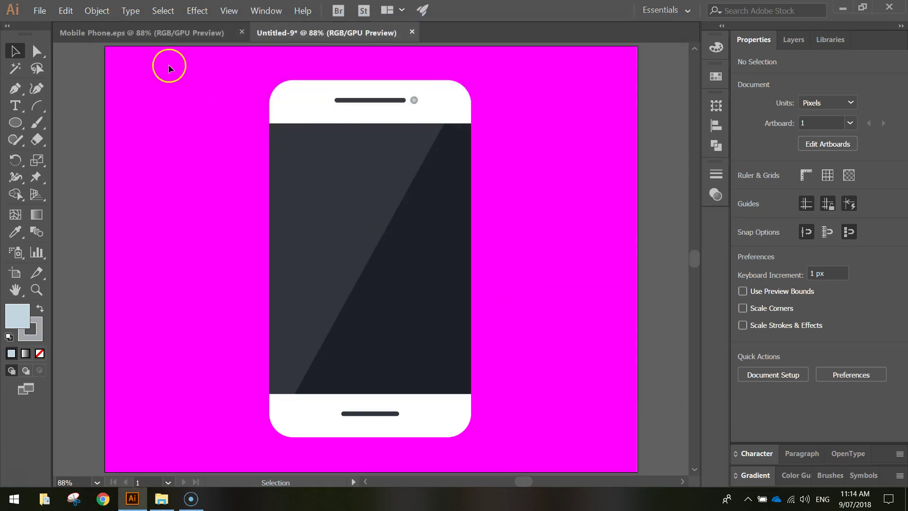
left_click(38, 5)
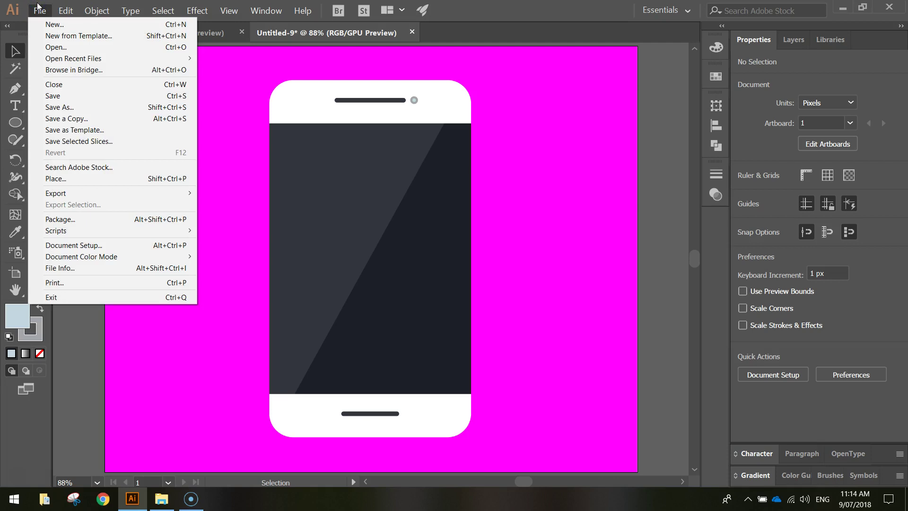
left_click(89, 107)
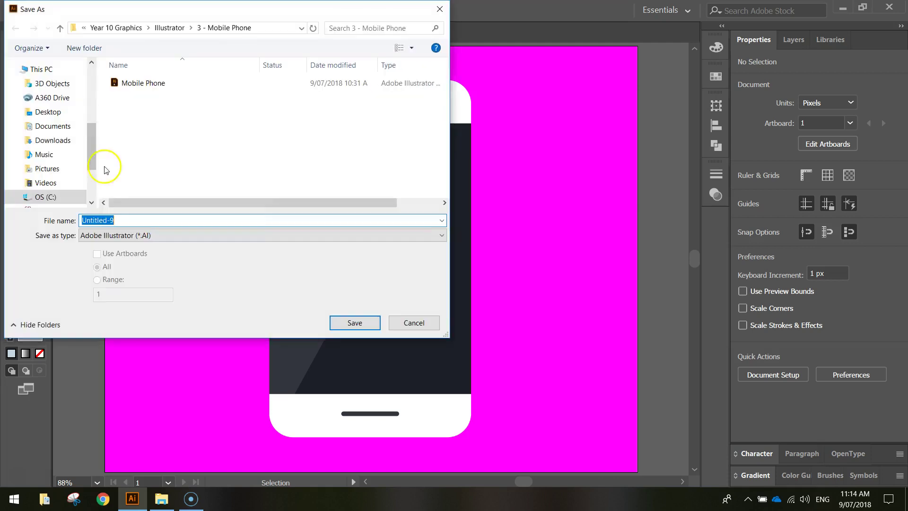
left_click(150, 236)
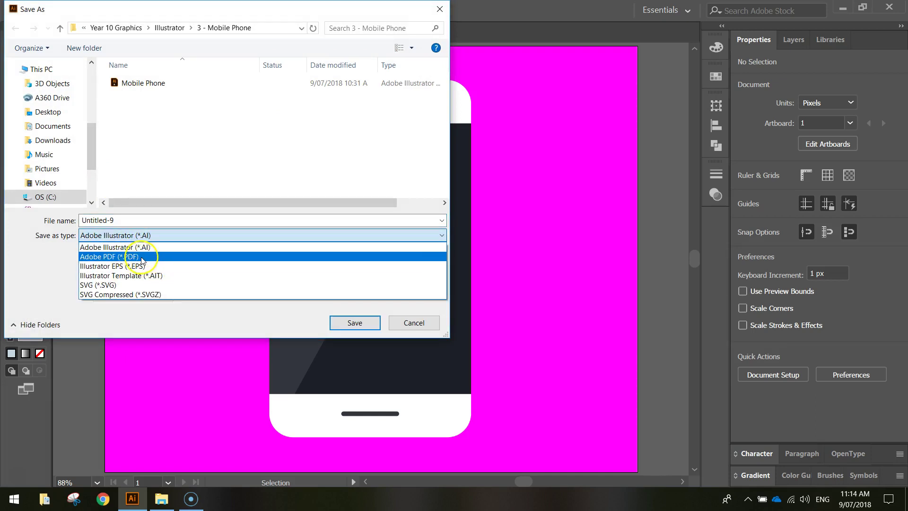
left_click(178, 247)
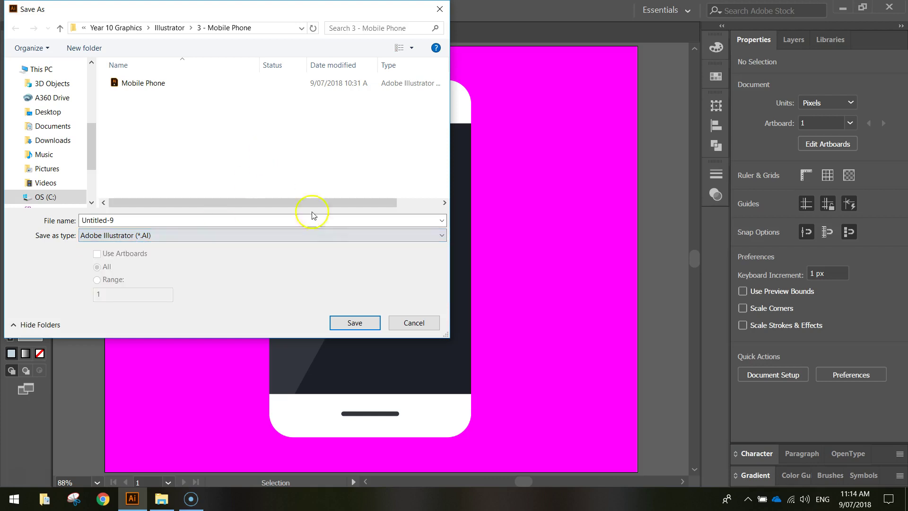
left_click(407, 321)
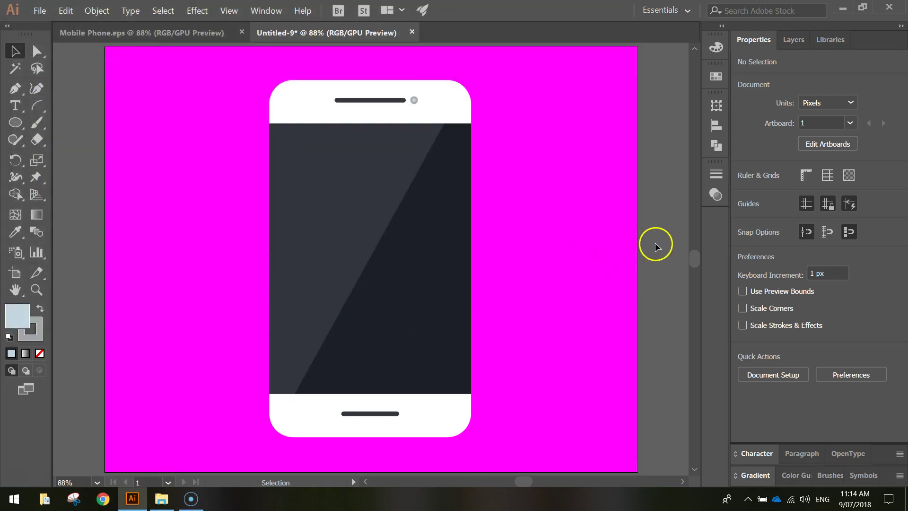